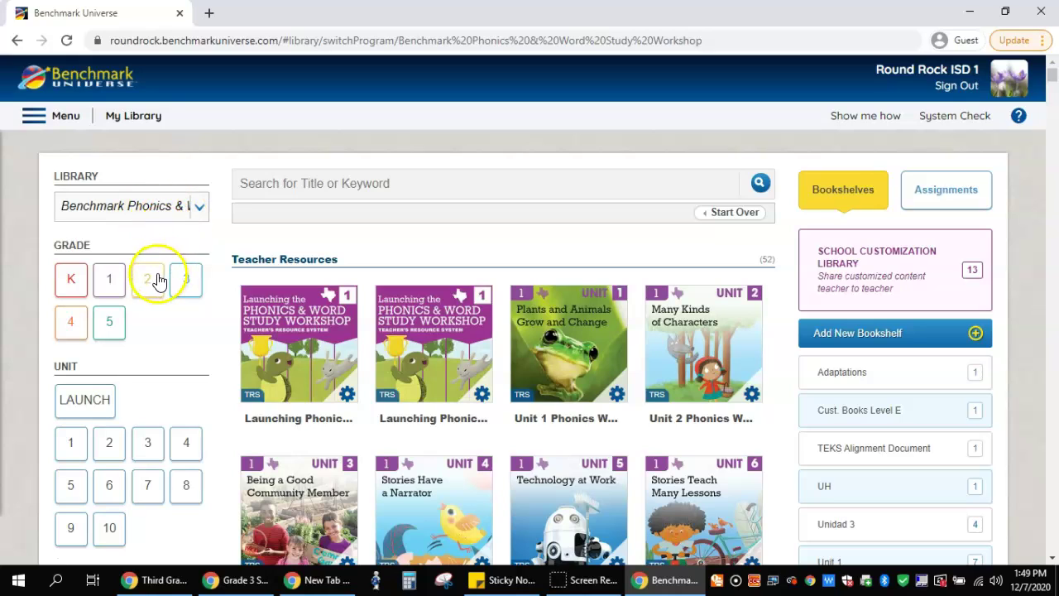
- Filter the library to Grade 1, Unit 4, and open the form for a new assignment
left_click(114, 281)
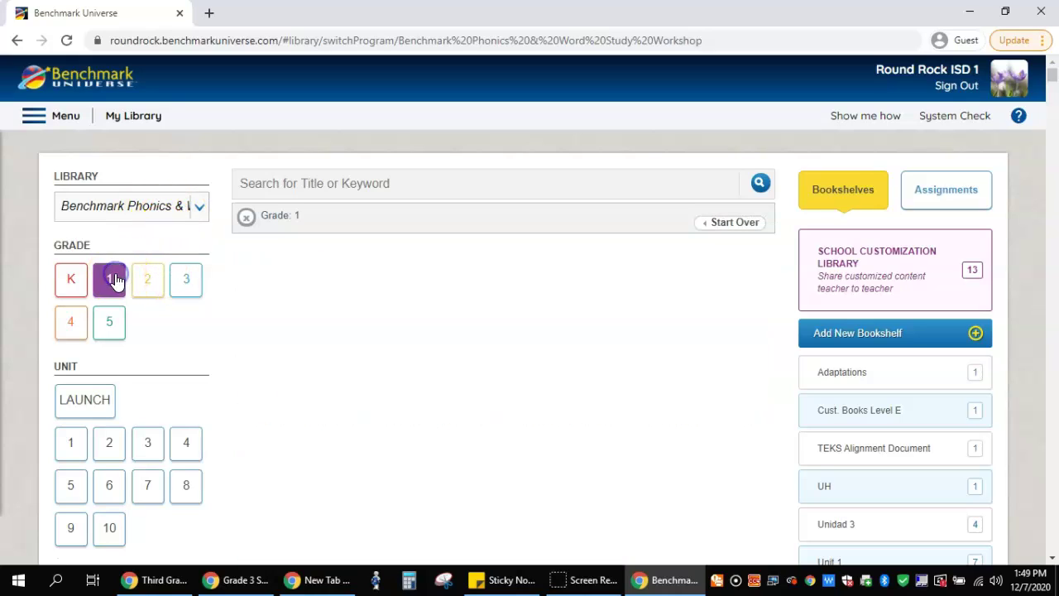
left_click(189, 443)
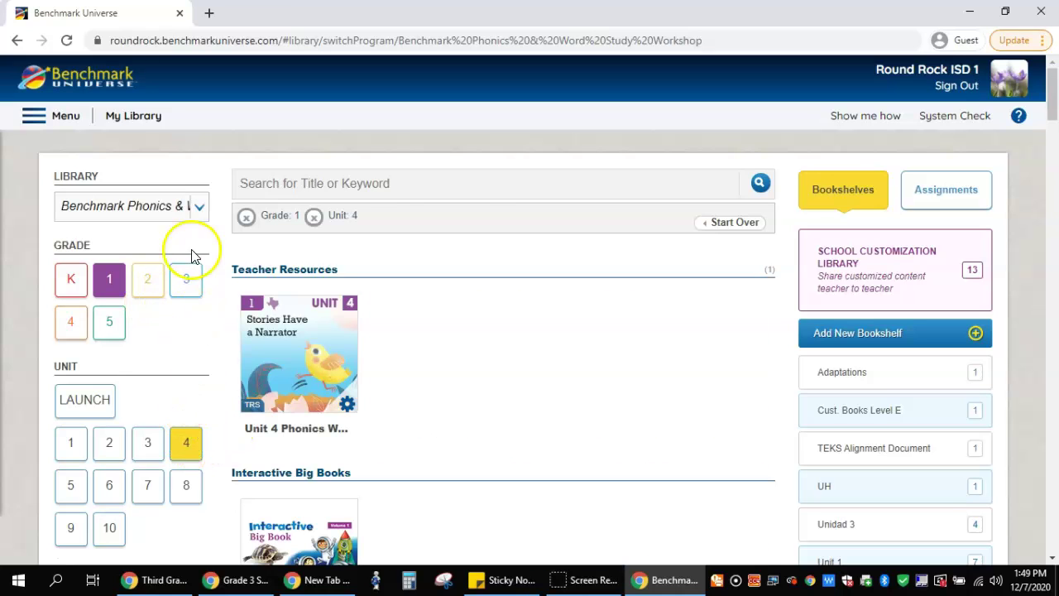
left_click(949, 201)
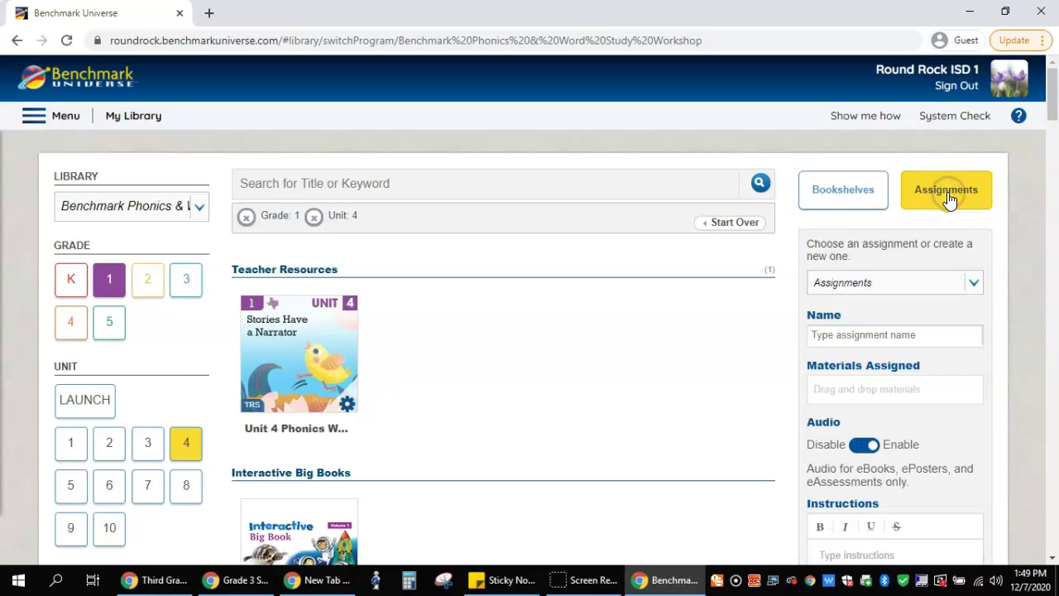
- Add the Unit 4 My Reading and Writing student book to the assignment's materials and name the assignment Testing 12/7
left_click_drag(1053, 112, 1054, 152)
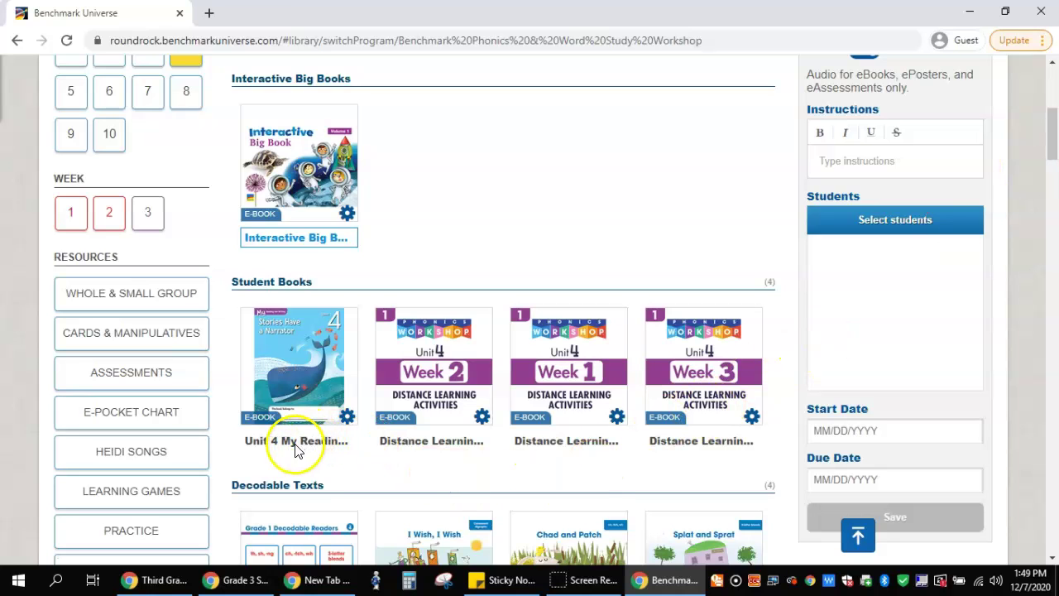
left_click_drag(312, 399, 904, 153)
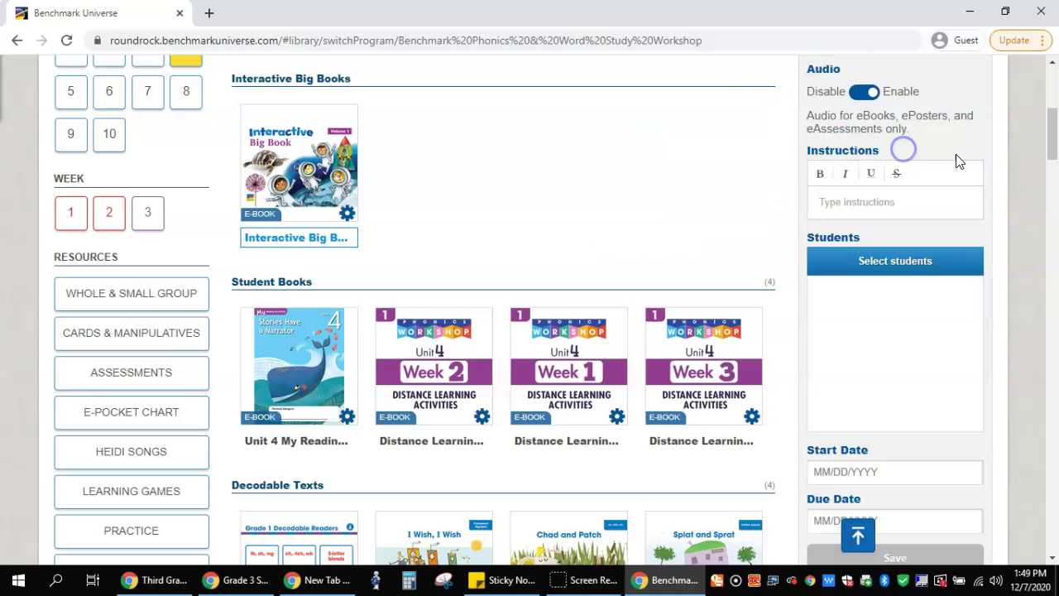
scroll(1049, 136, "up", 4)
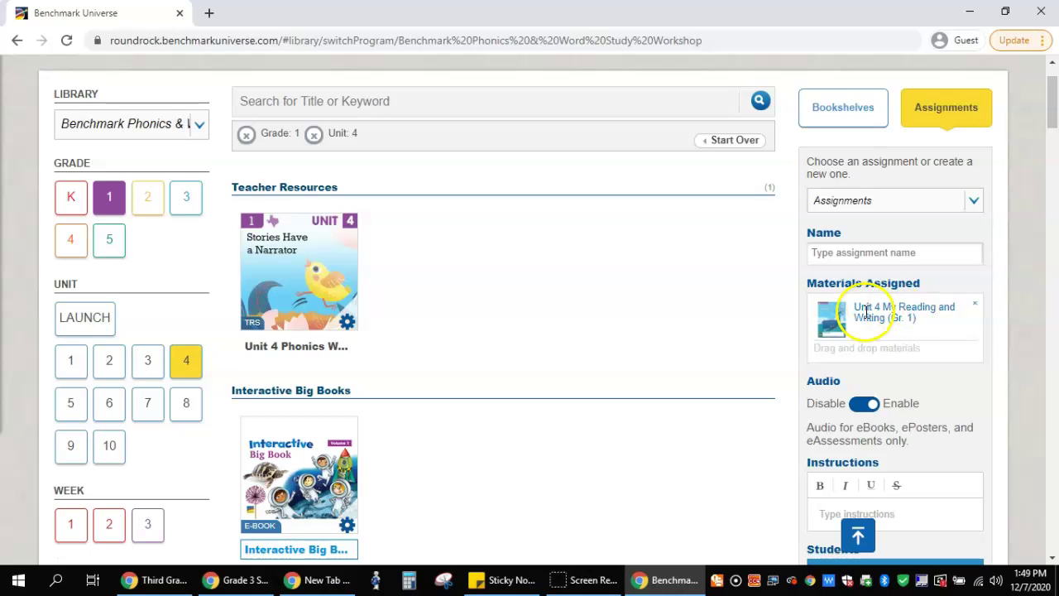
mouse_move(1054, 108)
left_mouse_down()
mouse_move(1053, 131)
mouse_move(1053, 115)
left_mouse_up()
left_click(908, 163)
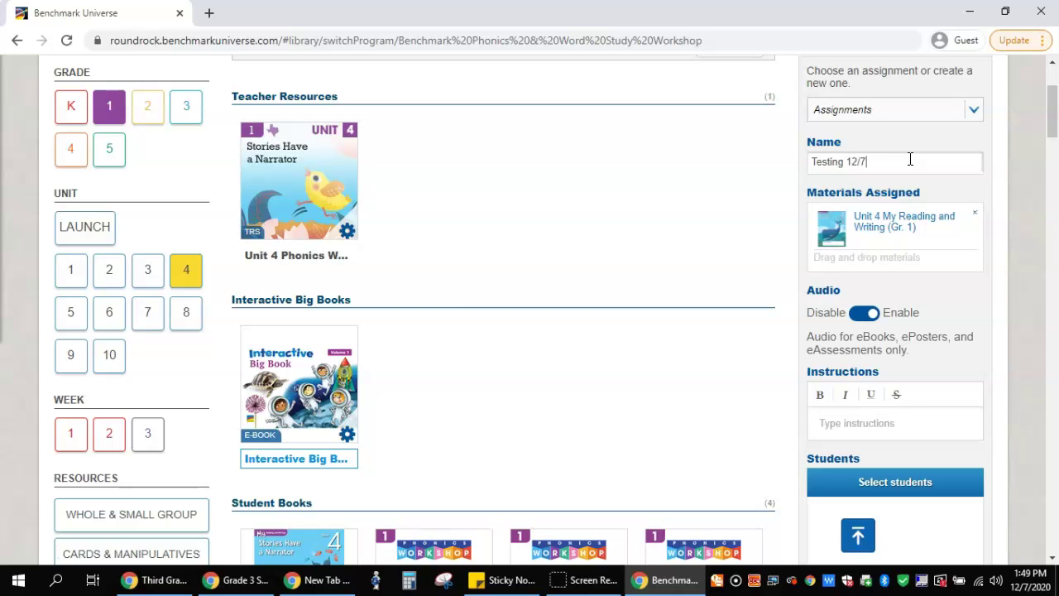
- Assign it to Student4 and Student5 from RRISD Class 1
left_click_drag(1053, 108, 1052, 129)
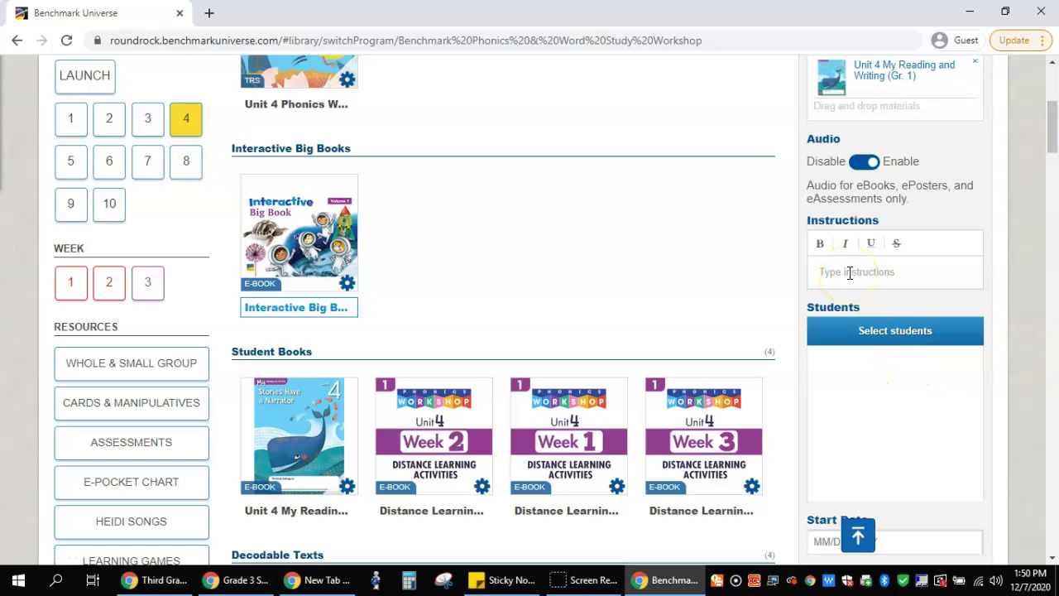
left_click(899, 333)
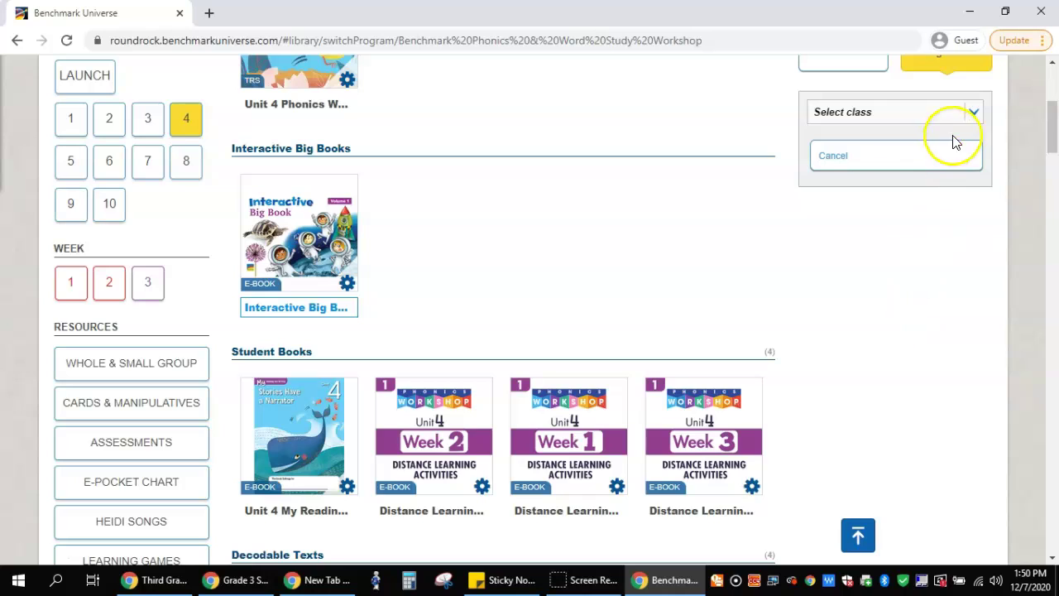
left_click(973, 112)
left_click(916, 175)
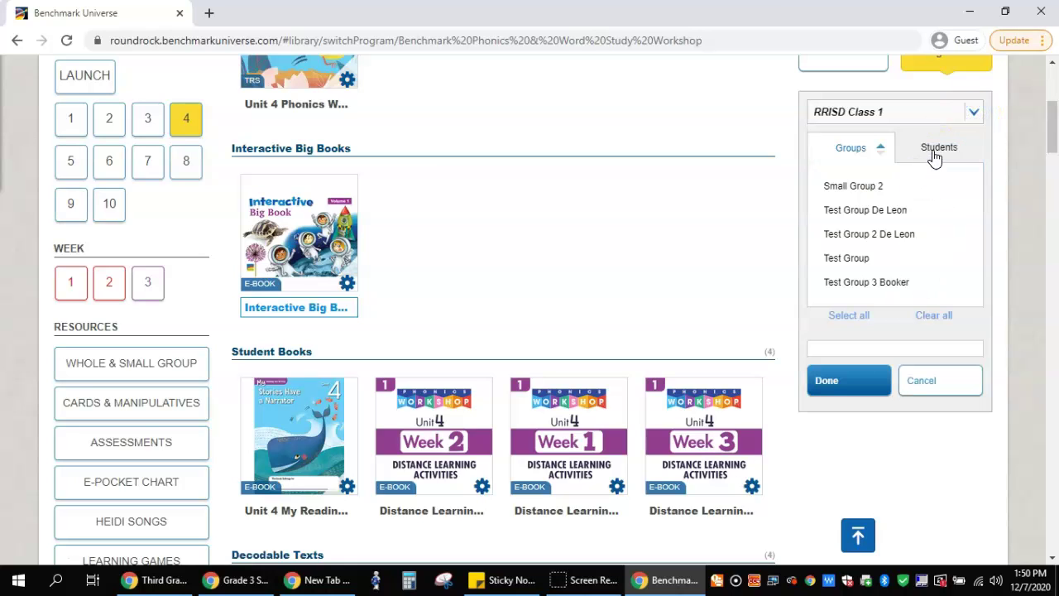
left_click(933, 153)
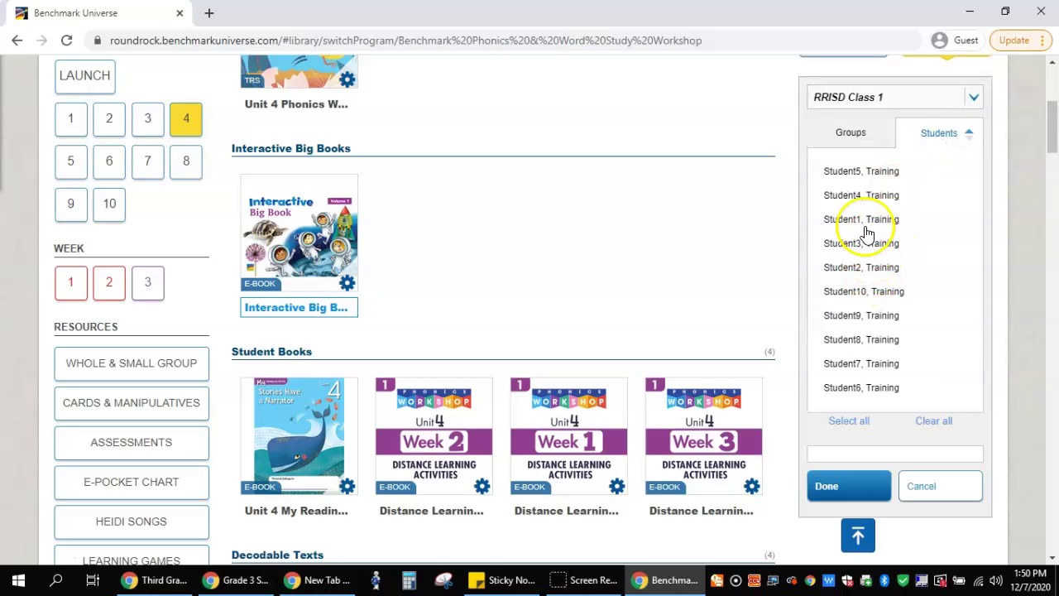
left_click(865, 200)
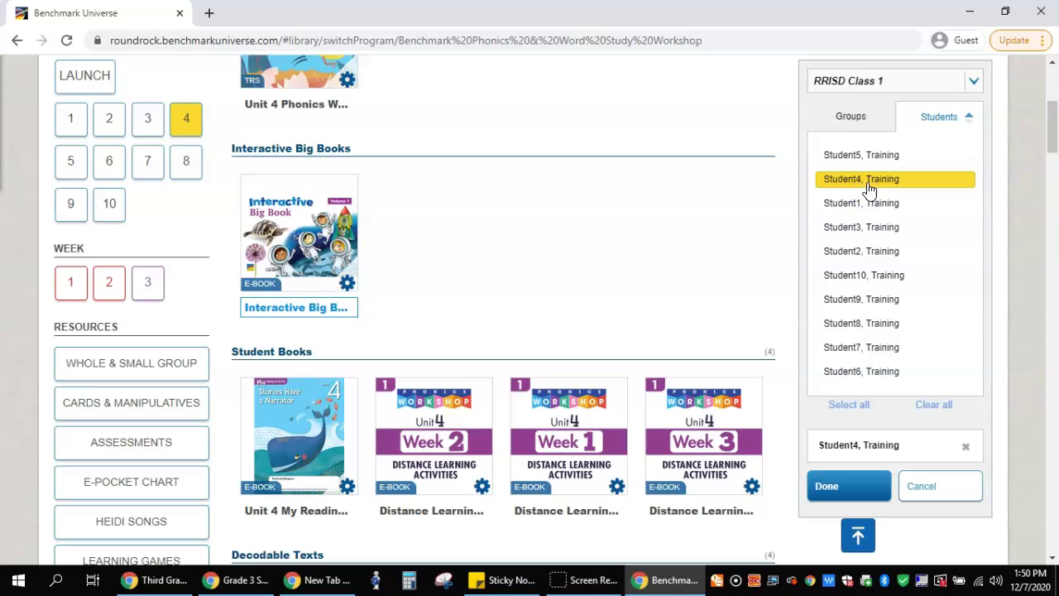
left_click(867, 154)
left_click(873, 487)
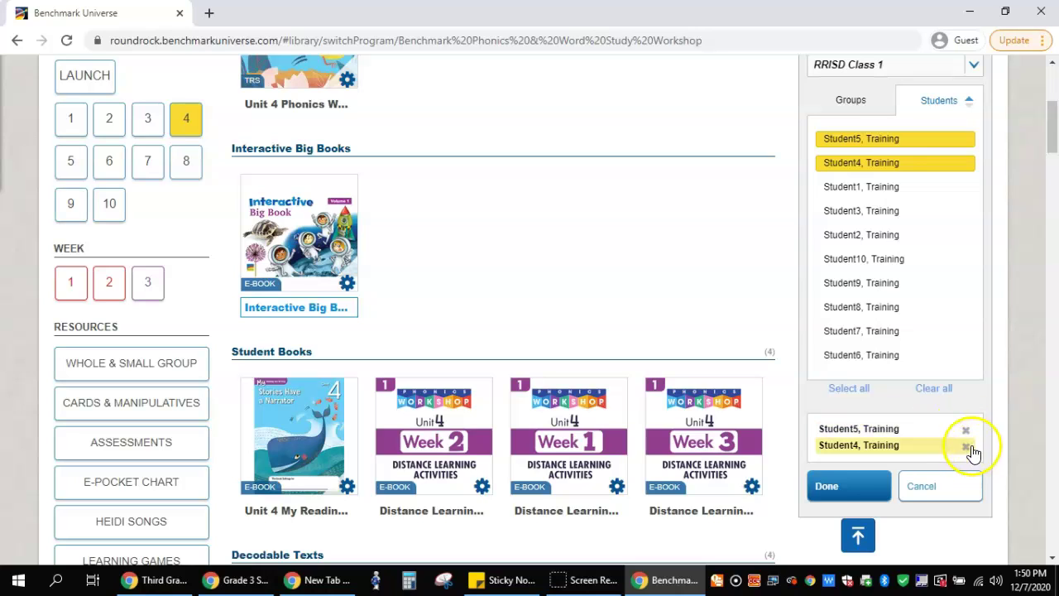
left_click(845, 495)
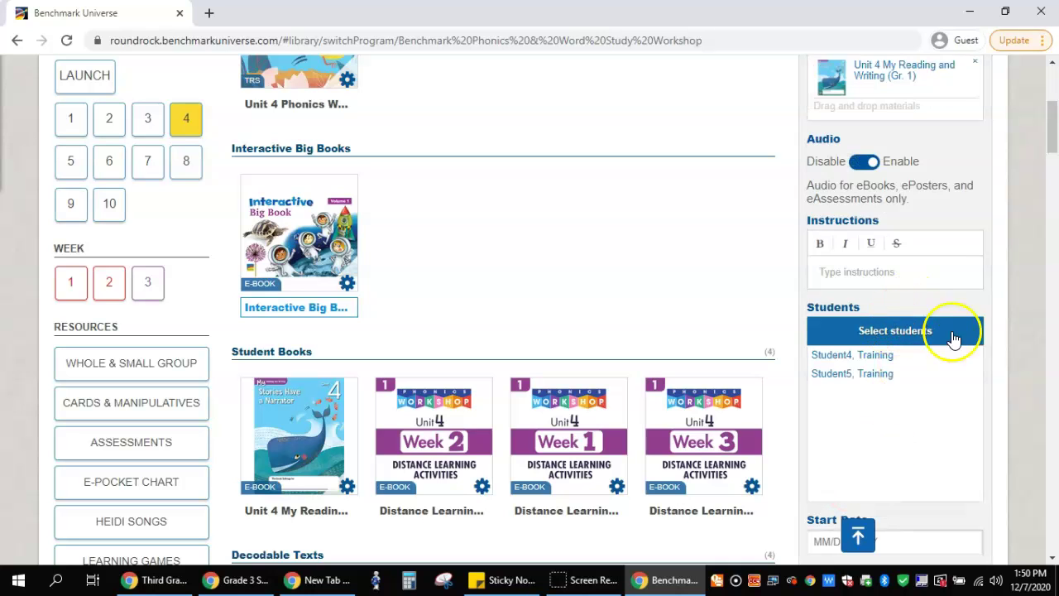
- Set the start date to 12/07/2020 and the due date to December 9, 2020, and save the assignment
left_click_drag(1052, 113, 1052, 133)
left_click(859, 354)
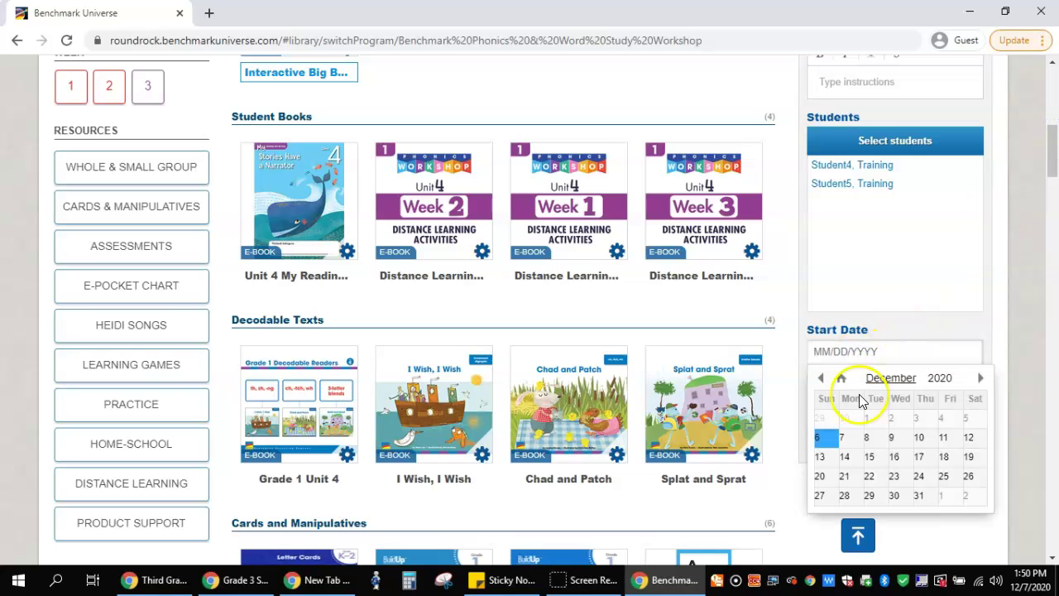
left_click(850, 439)
left_click(853, 401)
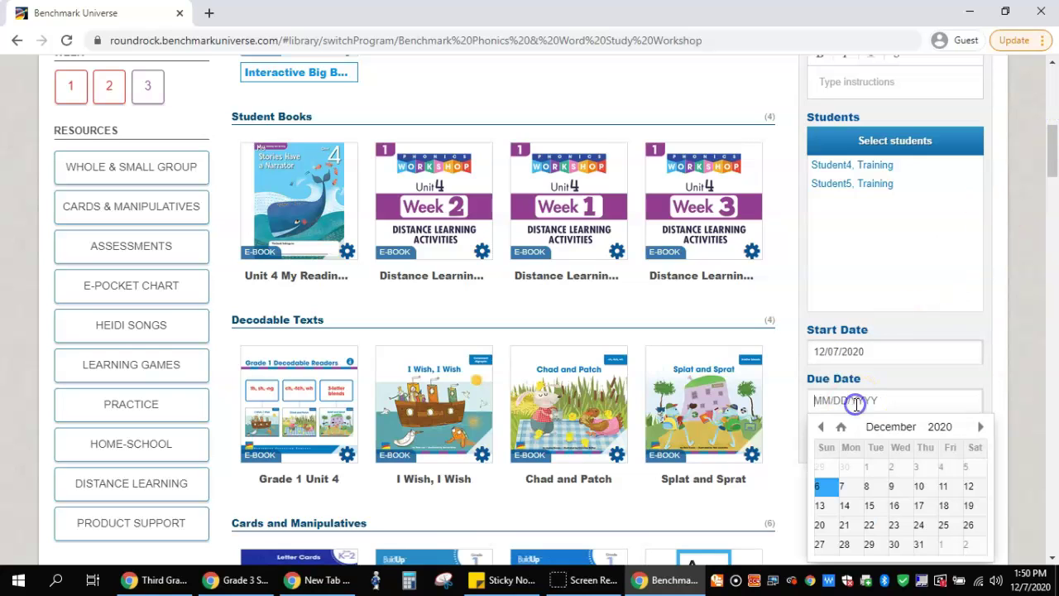
left_click(901, 485)
left_click(898, 439)
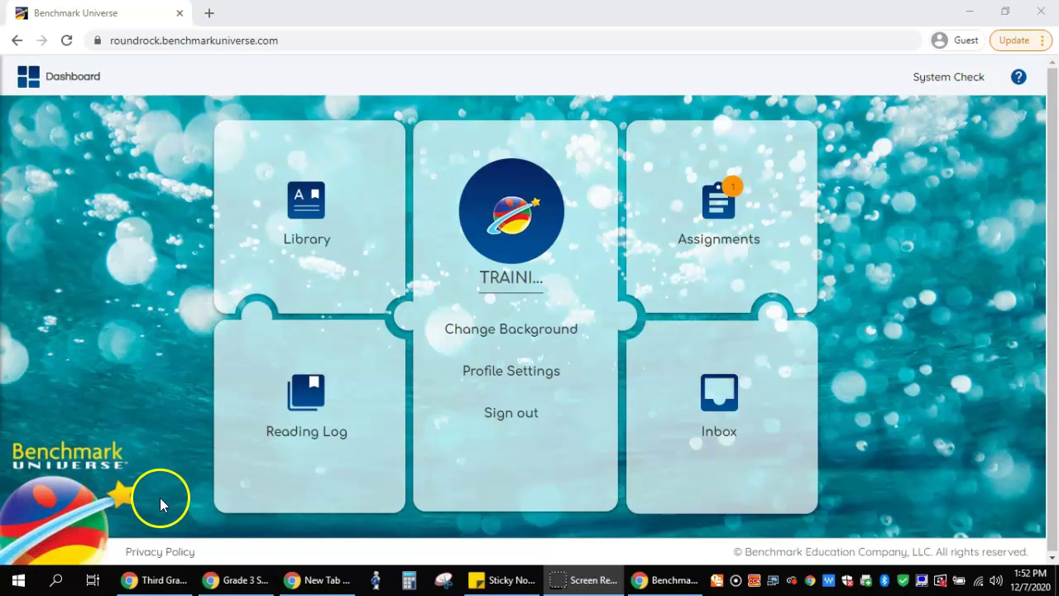
- From the student dashboard, open the Testing 12/7 assignment and launch its Unit 4 My Reading and Writing e-book
left_click(731, 197)
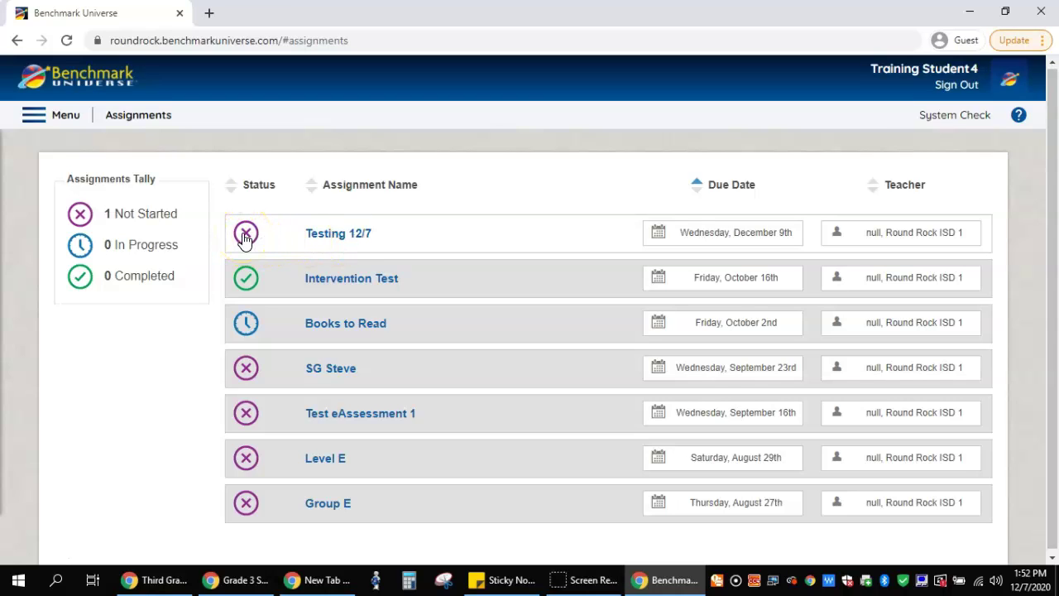
left_click(335, 236)
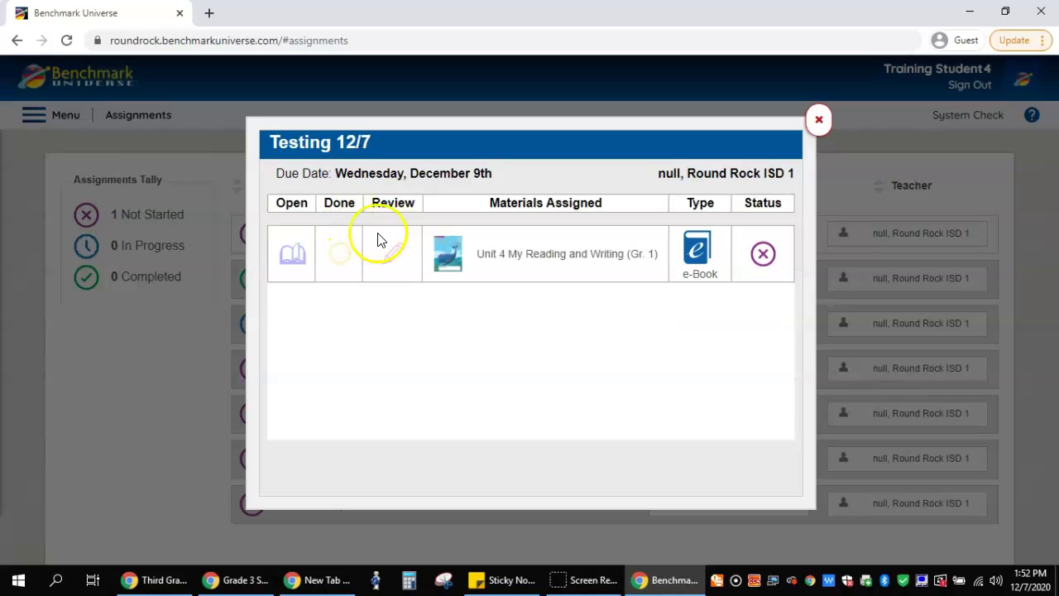
left_click(292, 256)
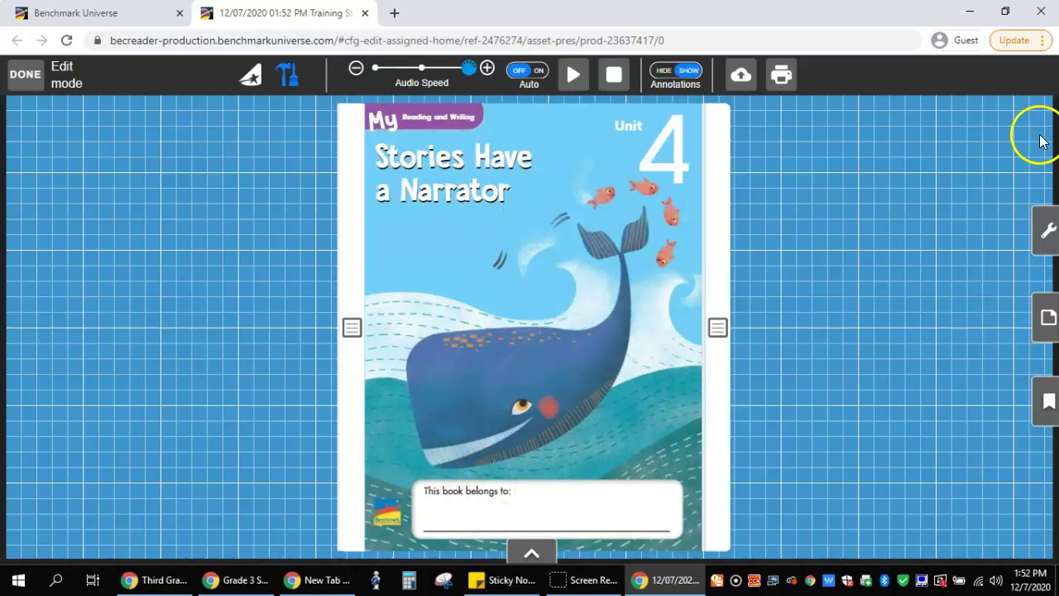
- Add a text box reading "Student 4" on the cover's "This book belongs to" line
left_click(1043, 234)
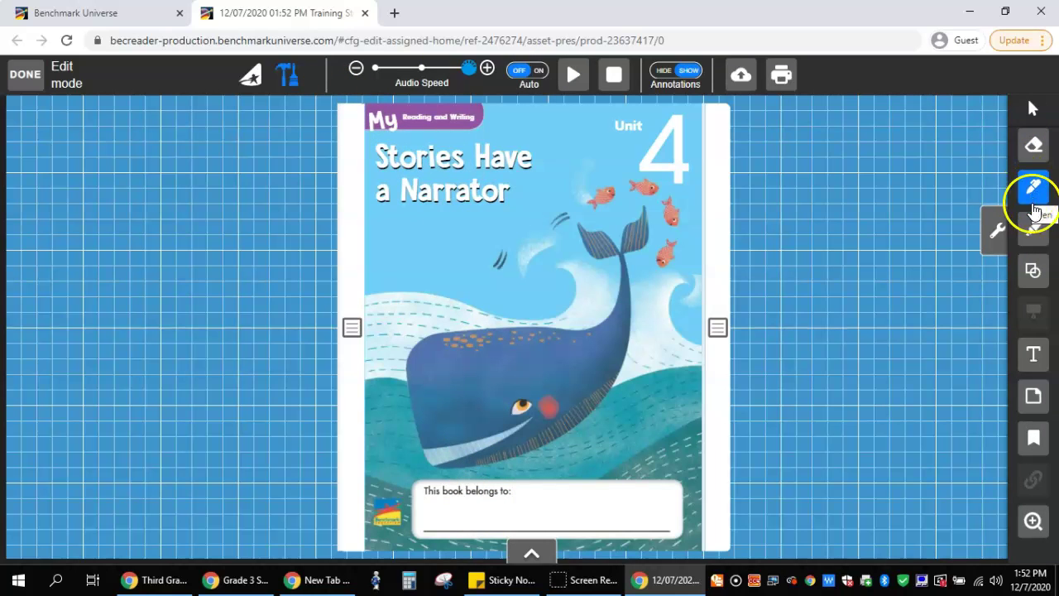
left_click(1033, 354)
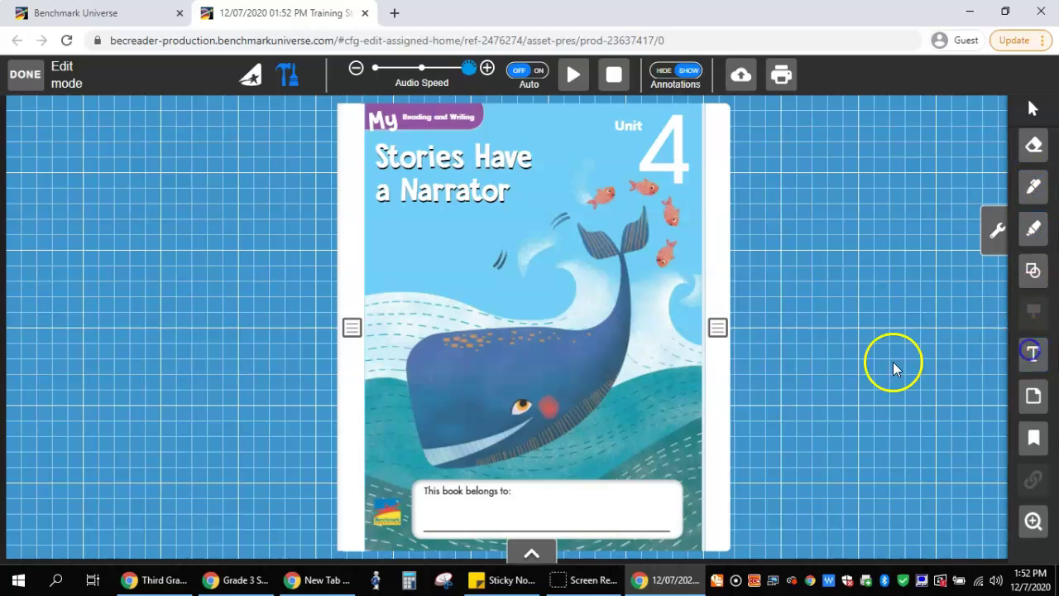
left_click(432, 499)
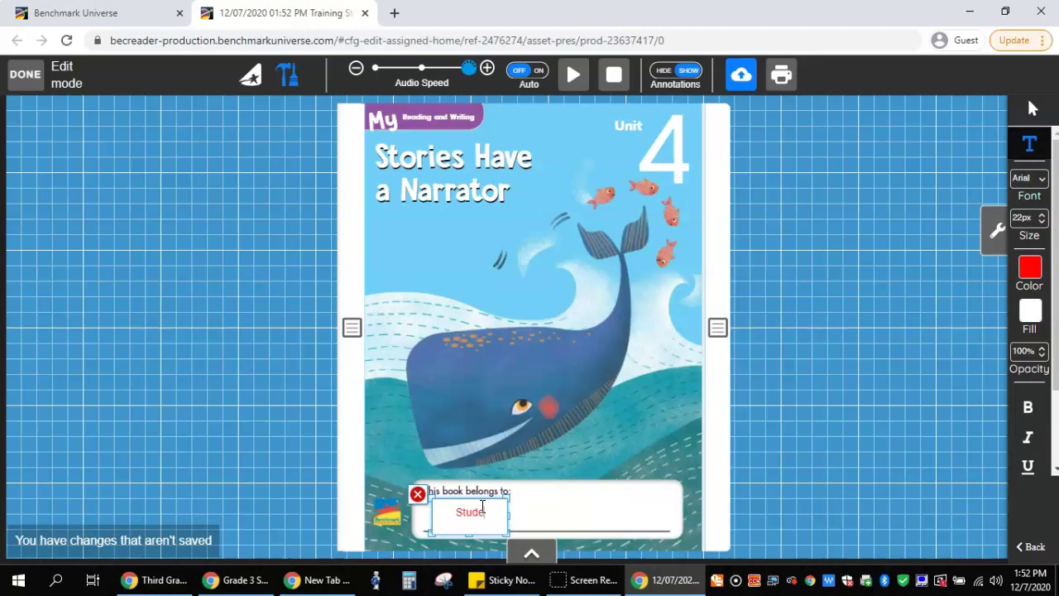
type("Student 4")
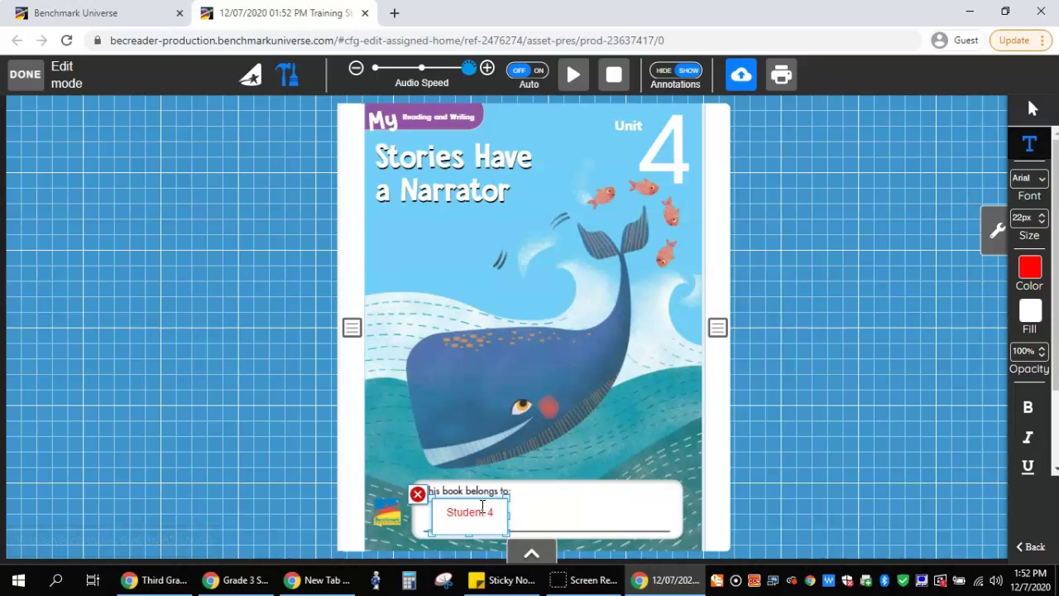
- Turn the e-book pages to the Fairy Tale Song spread on pages 4 and 5
left_click(700, 532)
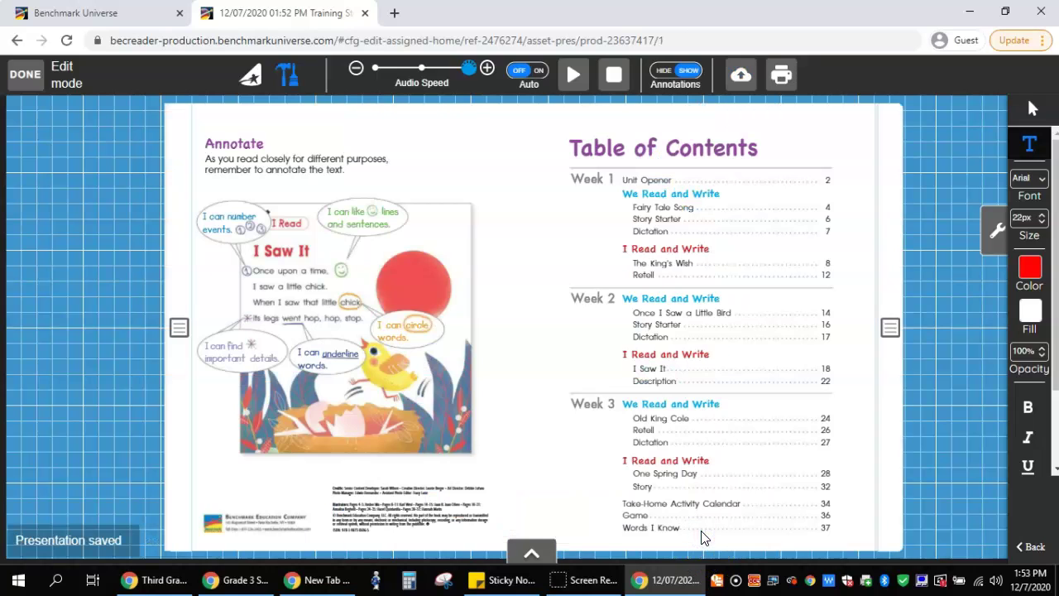
left_click(873, 519)
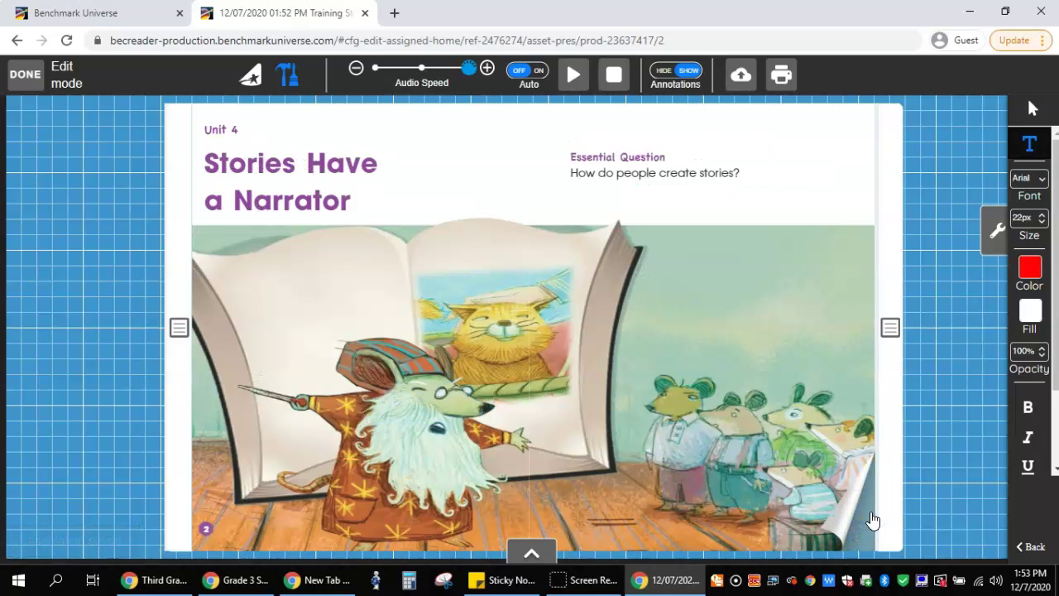
left_click(866, 521)
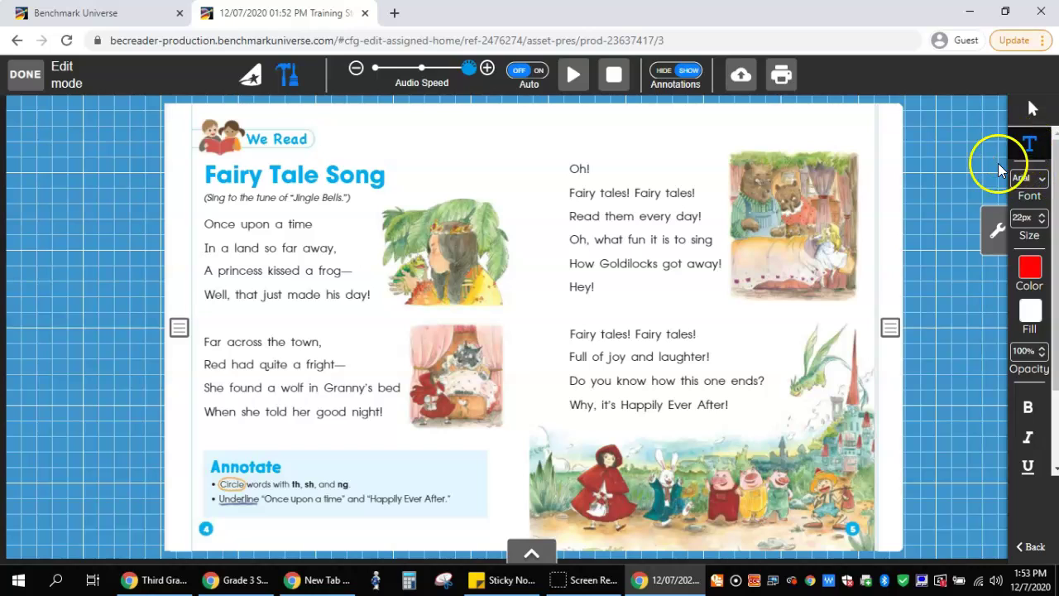
- Circle the word "that" on page 4 using the pen in its thickest style and red, and finish editing the book
left_click(997, 232)
left_click(1044, 235)
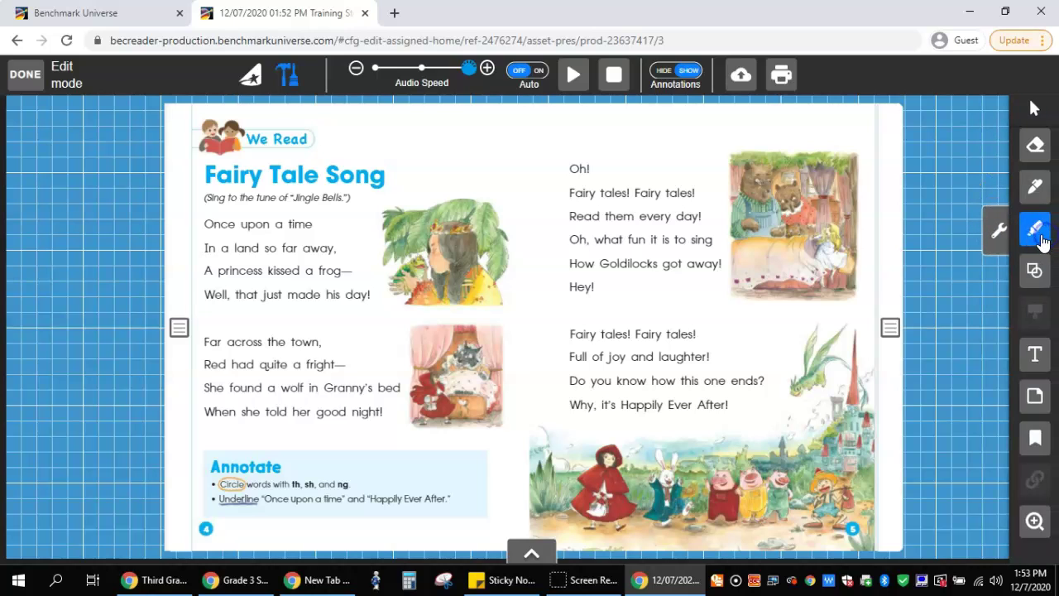
left_click(1034, 189)
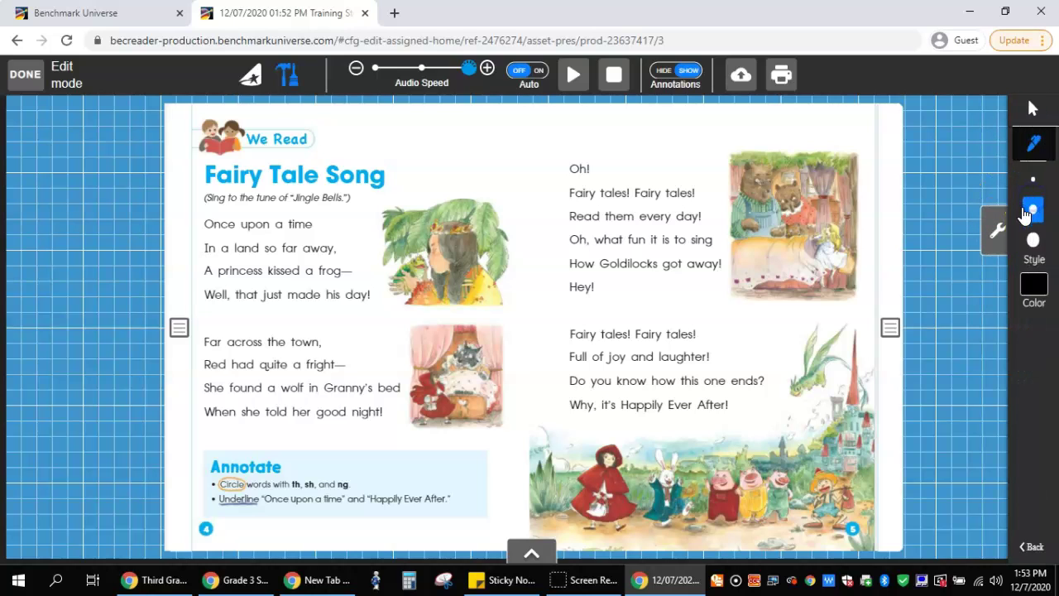
left_click(1032, 242)
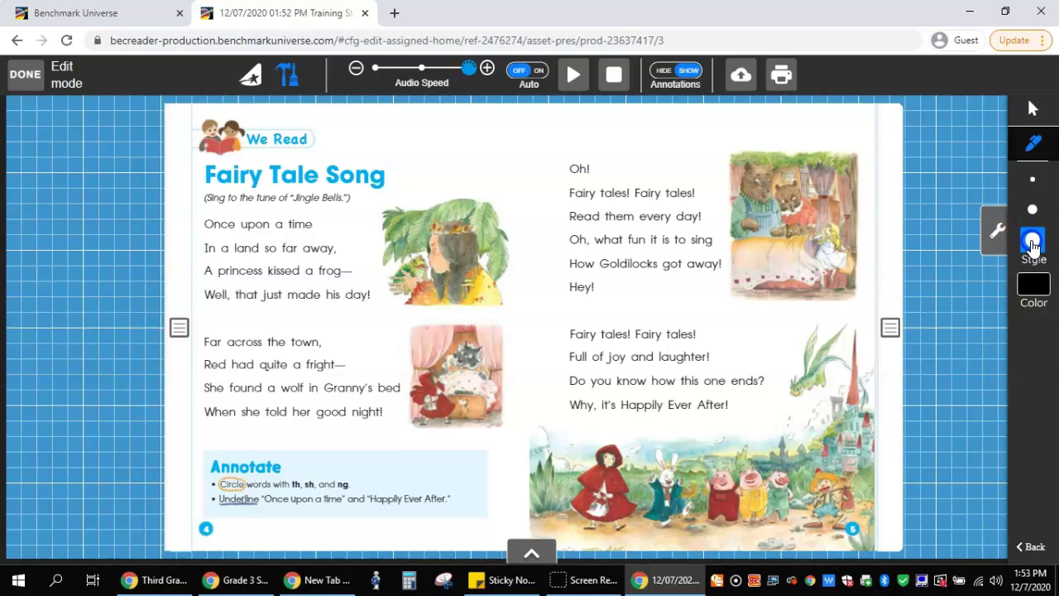
left_click(1039, 283)
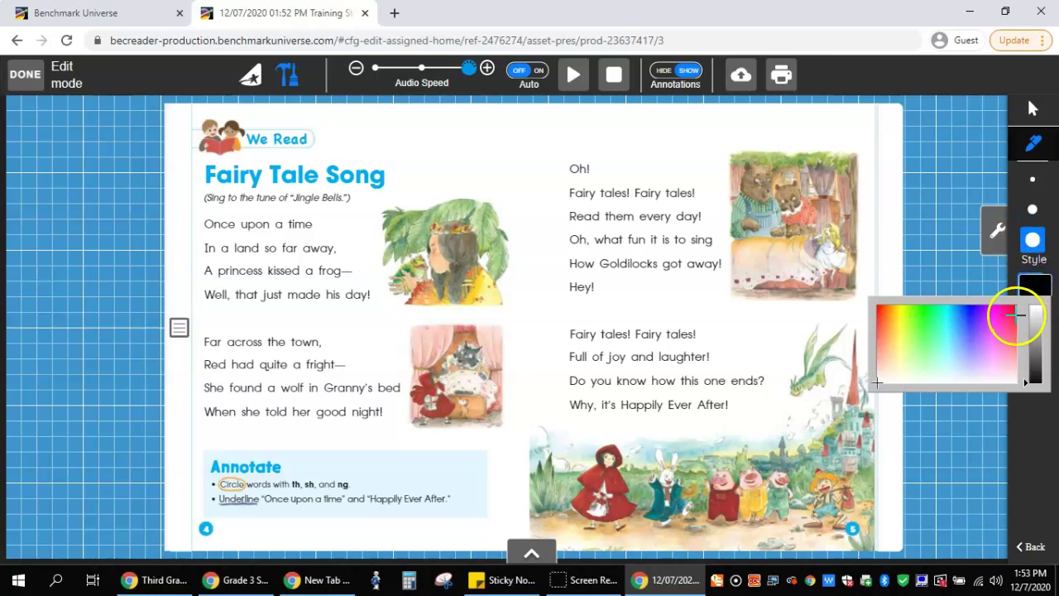
left_click(879, 310)
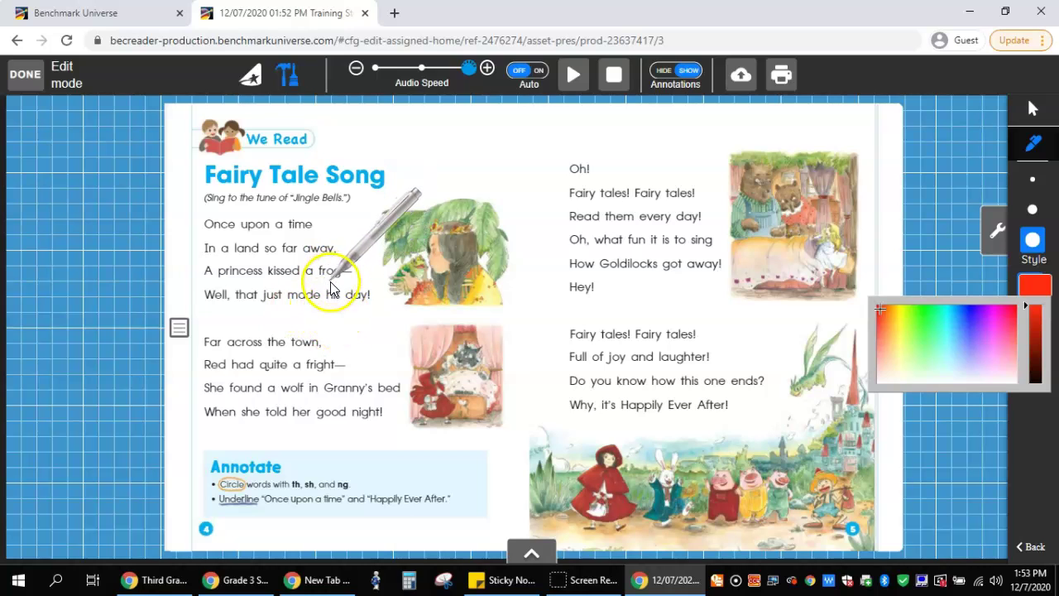
mouse_move(242, 277)
left_mouse_down()
mouse_move(254, 312)
mouse_move(254, 284)
left_mouse_up()
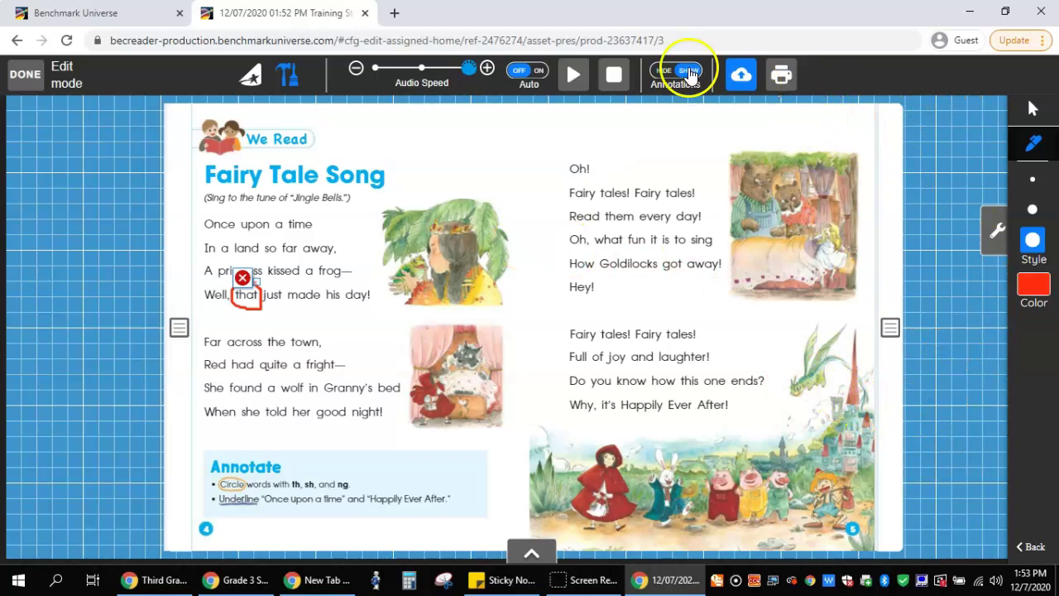
left_click(25, 79)
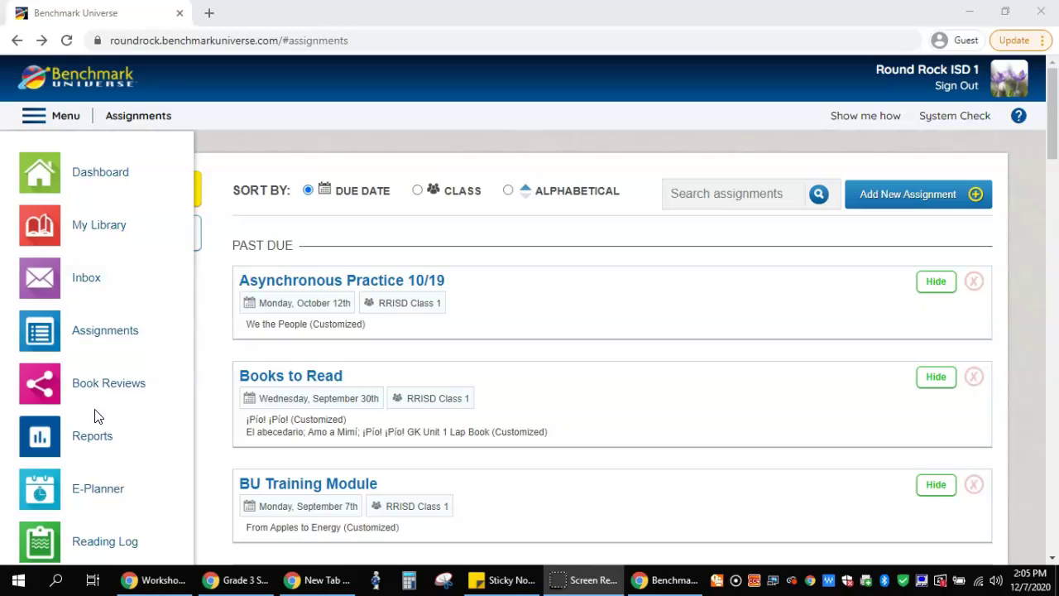
- Go to the teacher's current assignments and open the Testing 12/7 assignment
left_click(76, 331)
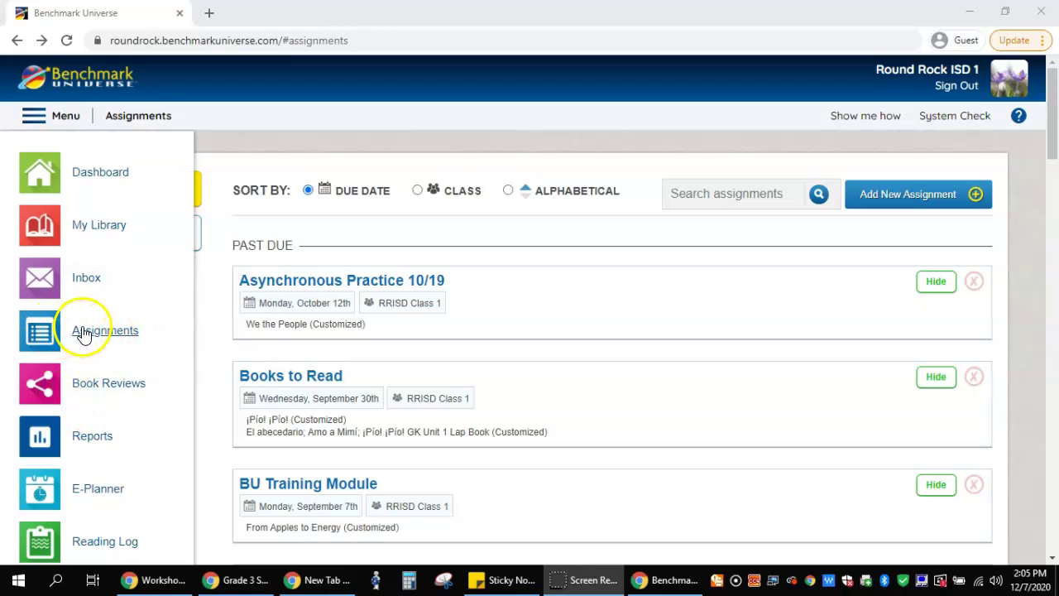
left_click(79, 331)
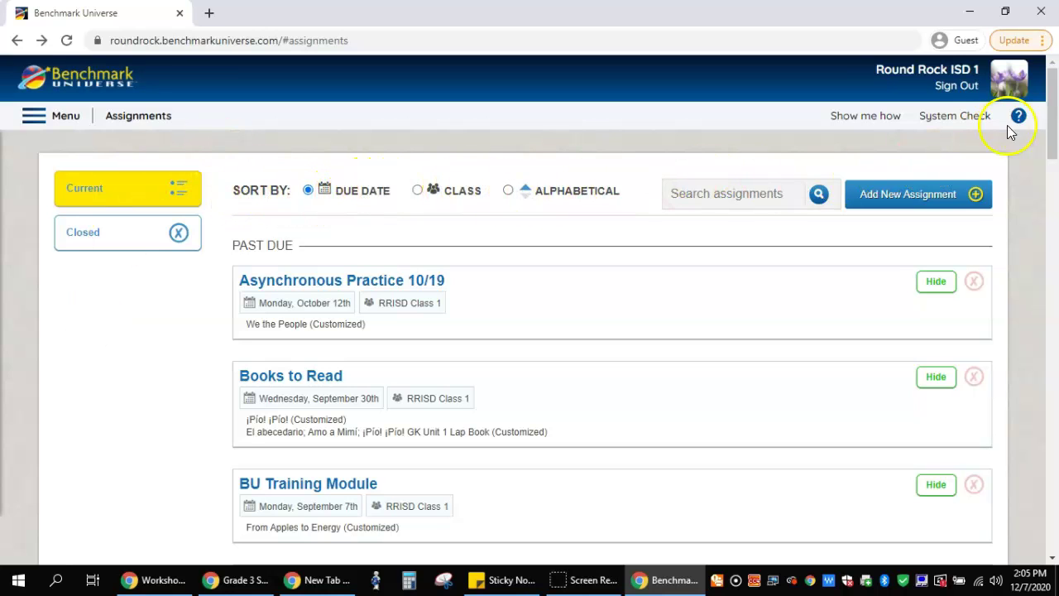
left_click_drag(1052, 108, 1054, 497)
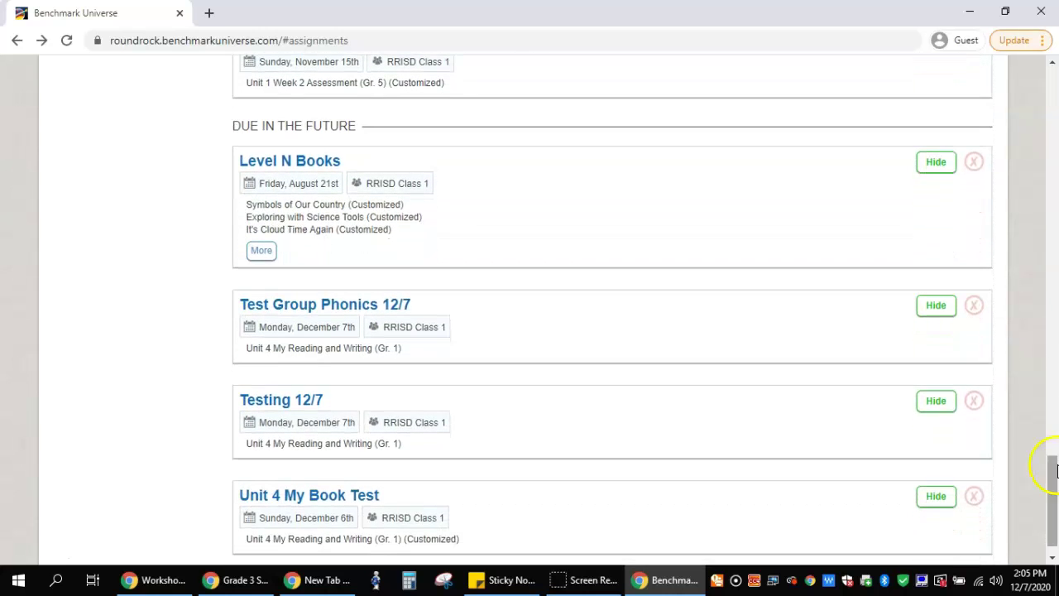
left_click(291, 404)
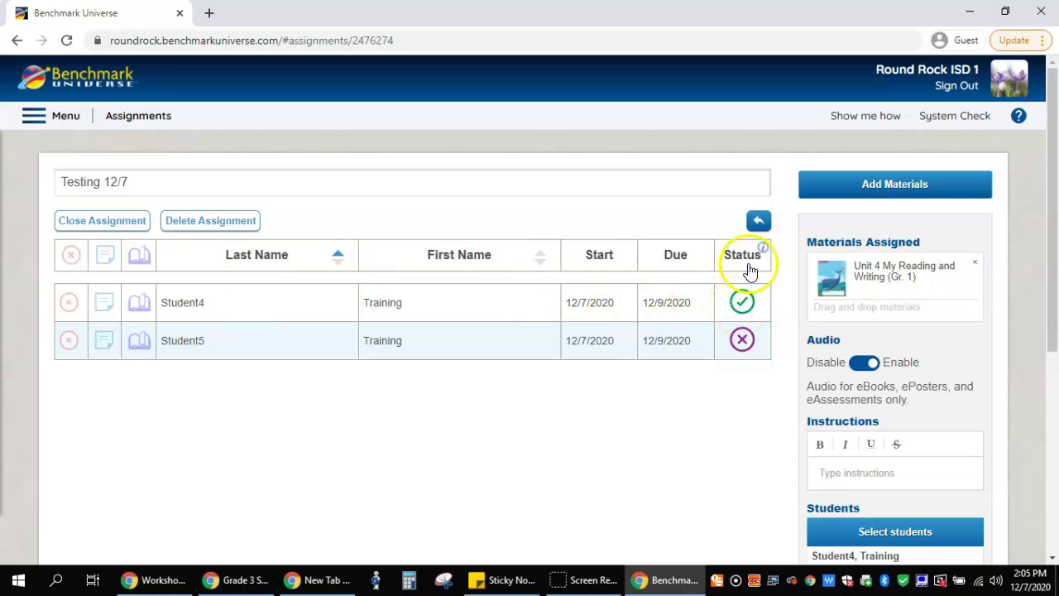
- Check the students' completion status and view Student4's notes for the assignment, closing the notes window
mouse_move(764, 253)
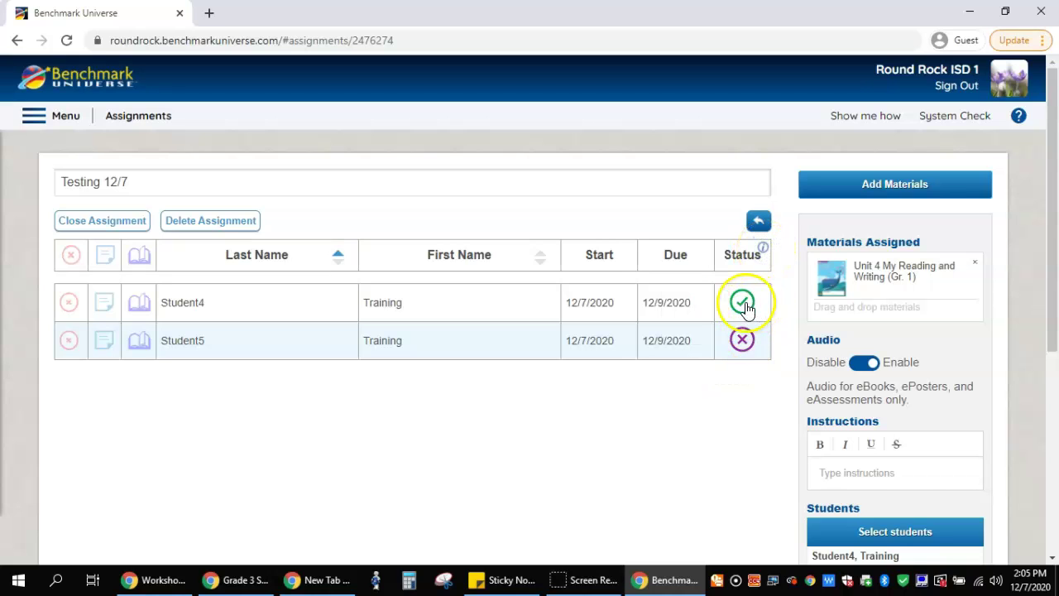
left_click(102, 304)
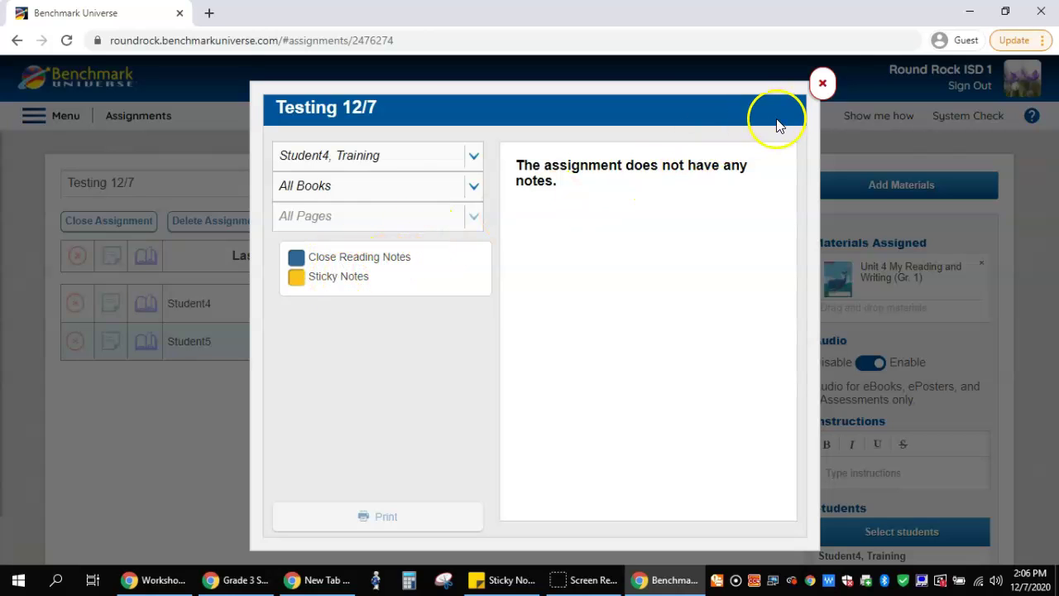
left_click(820, 84)
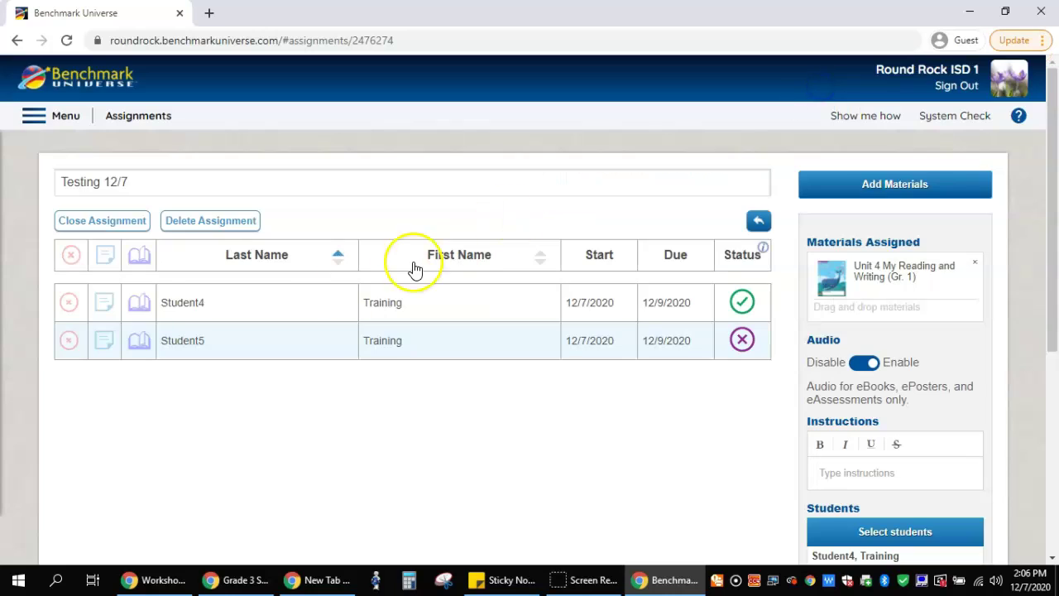
- Review Student4's annotated Unit 4 My Reading and Writing e-book from the cover to pages 4 and 5, and close it
left_click(139, 305)
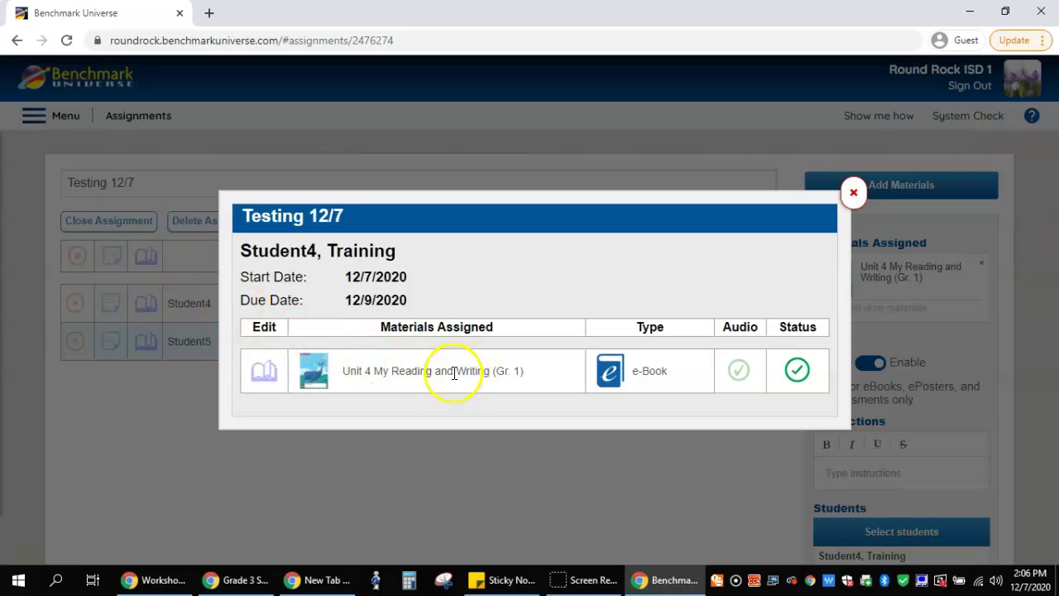
left_click(261, 374)
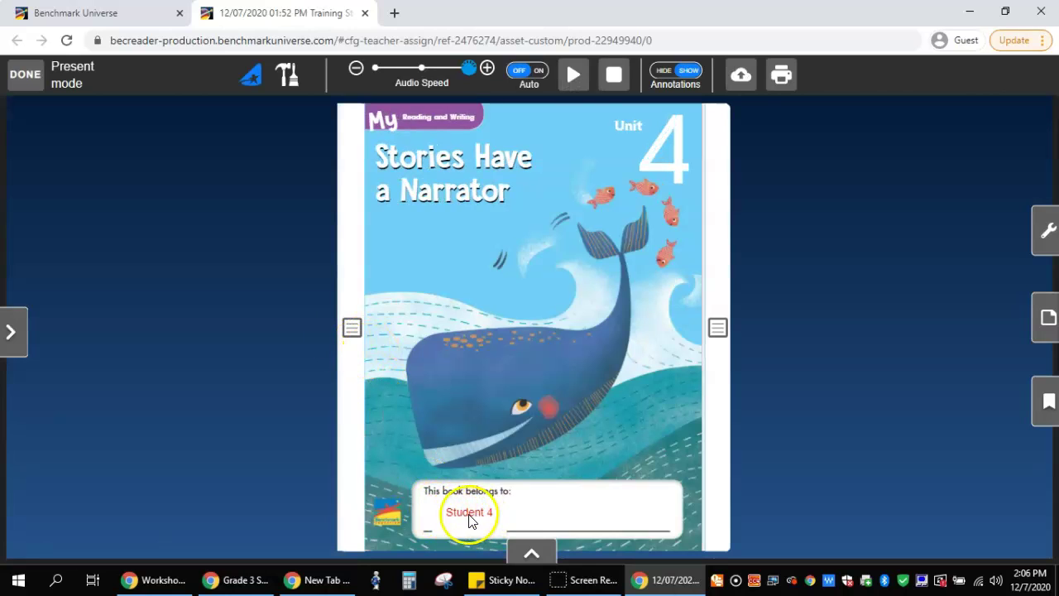
left_click(699, 534)
left_click(864, 534)
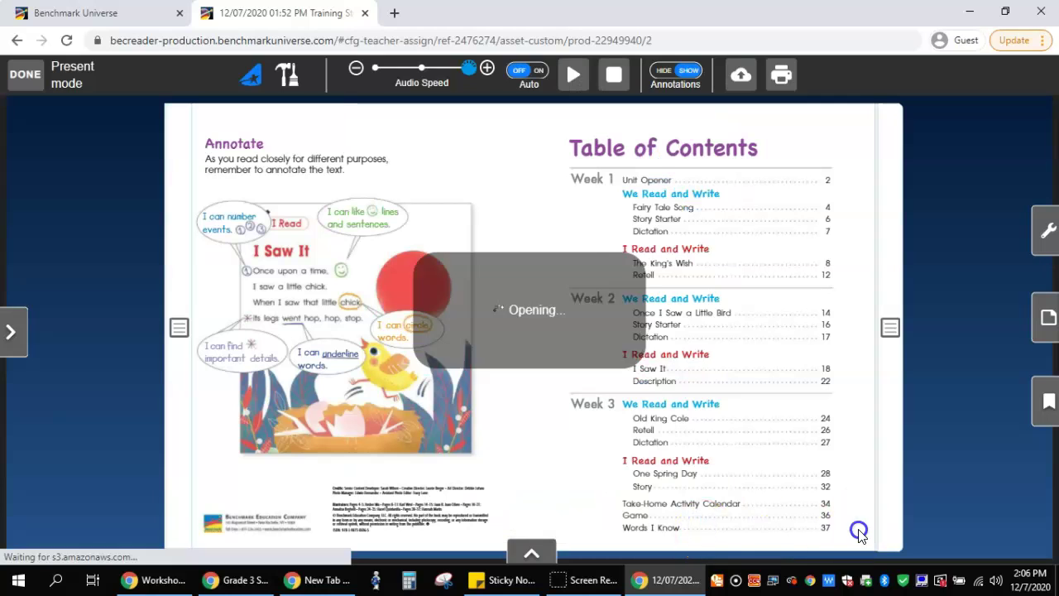
left_click(867, 534)
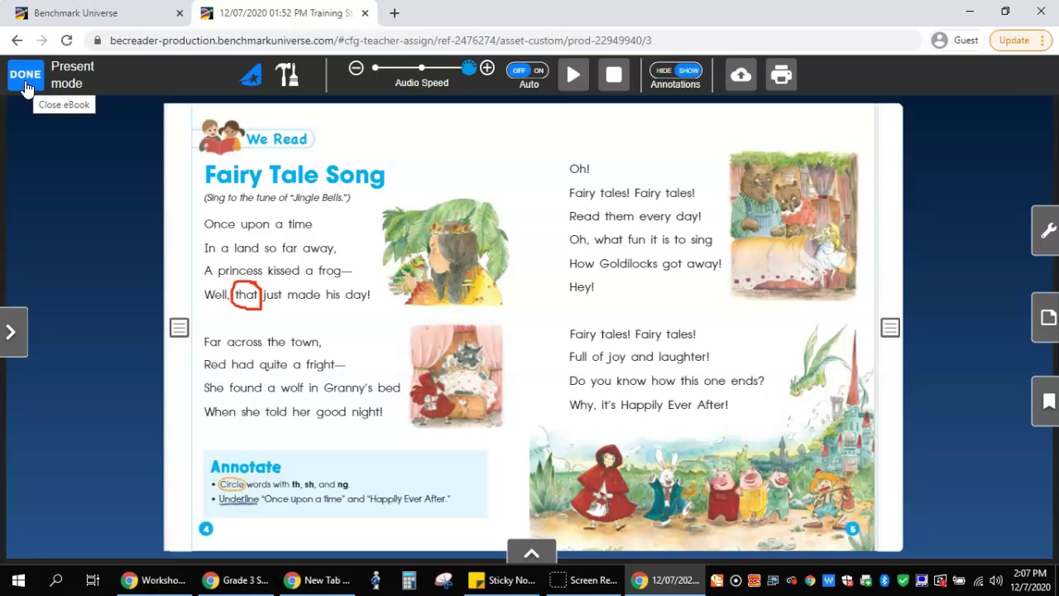
left_click(26, 79)
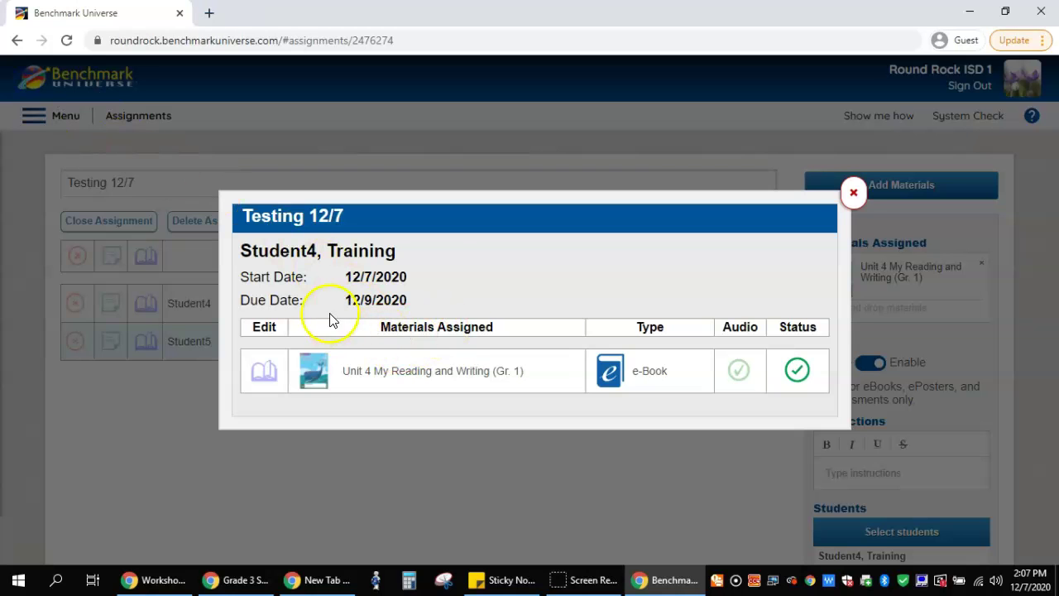
left_click(852, 199)
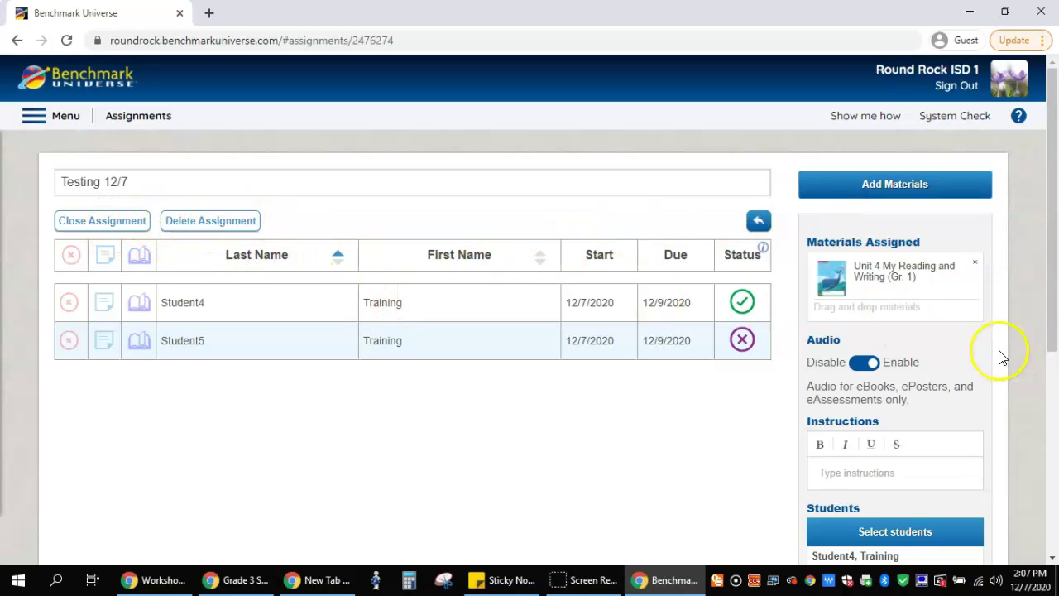
left_click(1053, 153)
mouse_move(1053, 153)
left_mouse_down()
mouse_move(1054, 191)
mouse_move(1054, 149)
left_mouse_up()
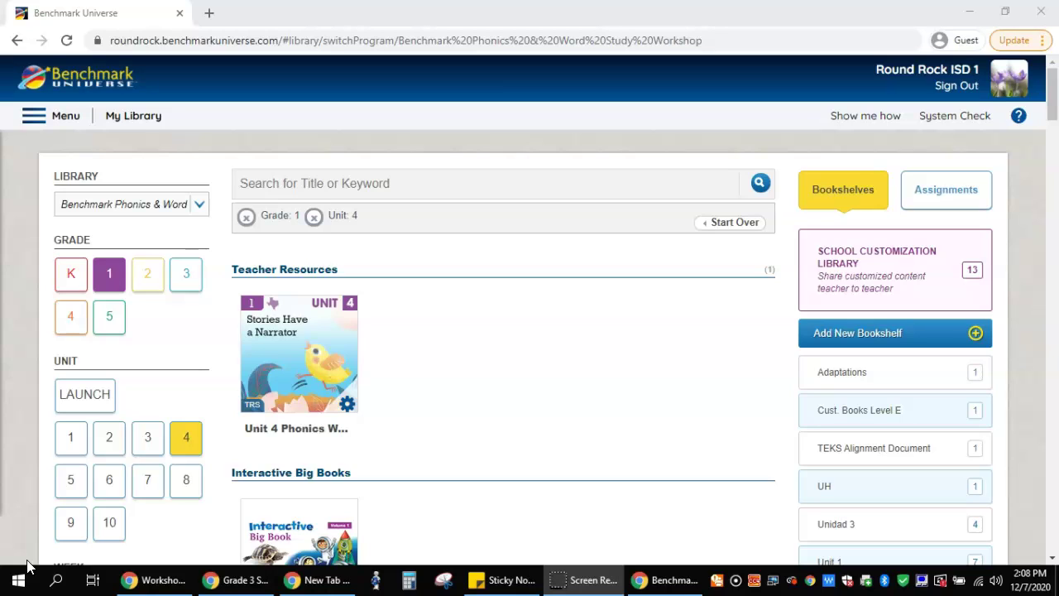
- Show the assignment creation form beside the Grade 1 Unit 4 resources in the library
left_click(938, 193)
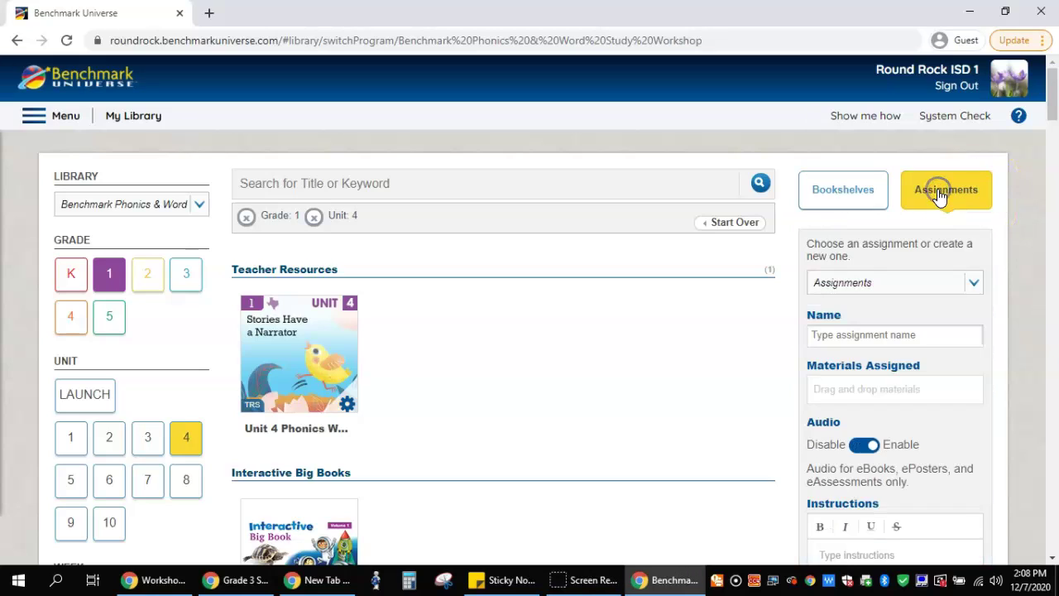
left_click(938, 193)
left_click(939, 190)
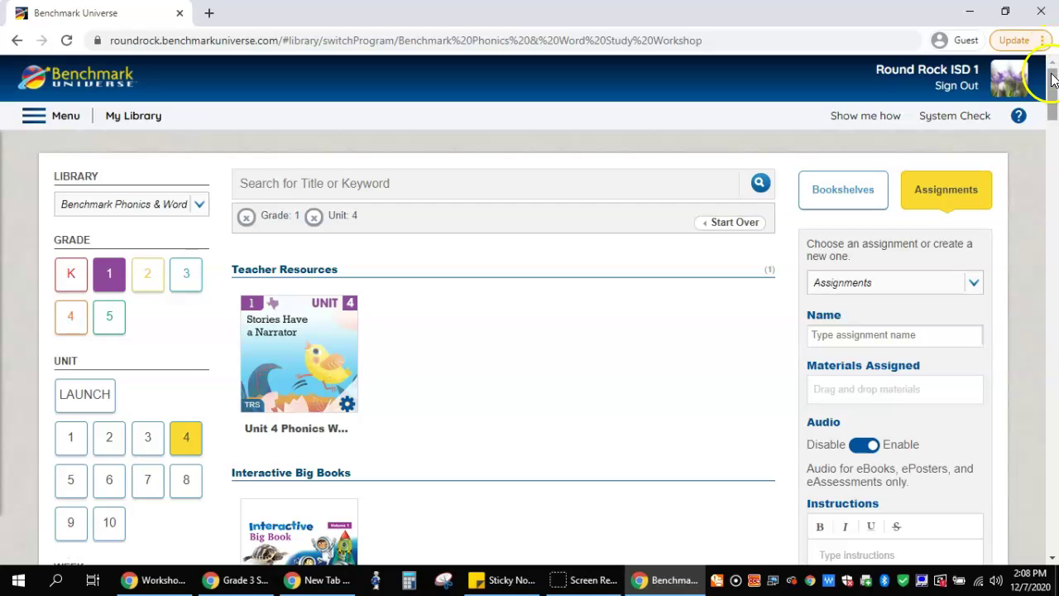
- Filter the Grade 1 Unit 4 resources by Heidi Songs to view the song videos, and remove that filter
left_click_drag(1053, 91, 1053, 303)
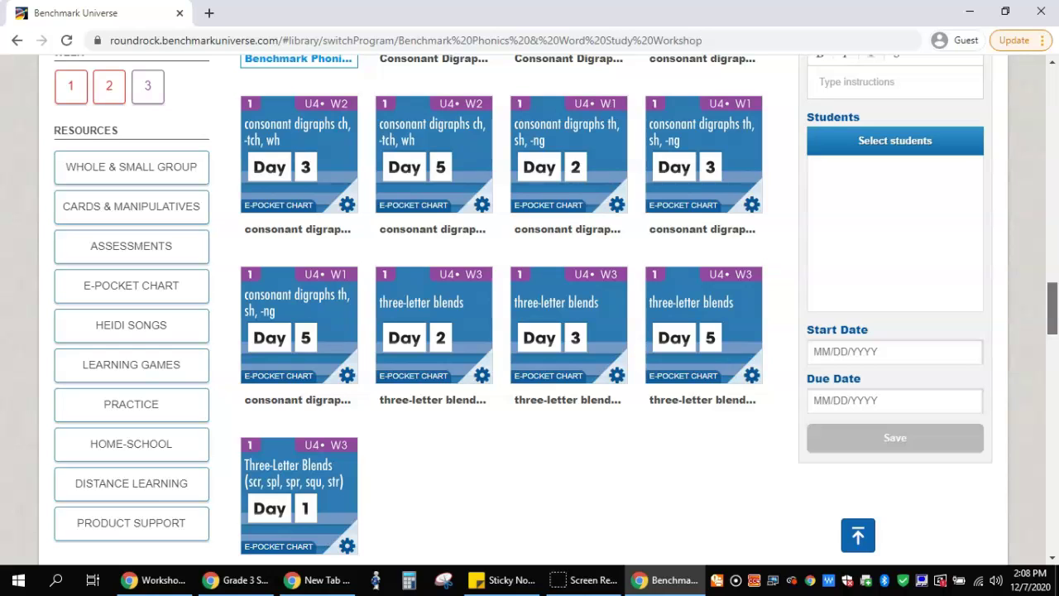
left_click(122, 328)
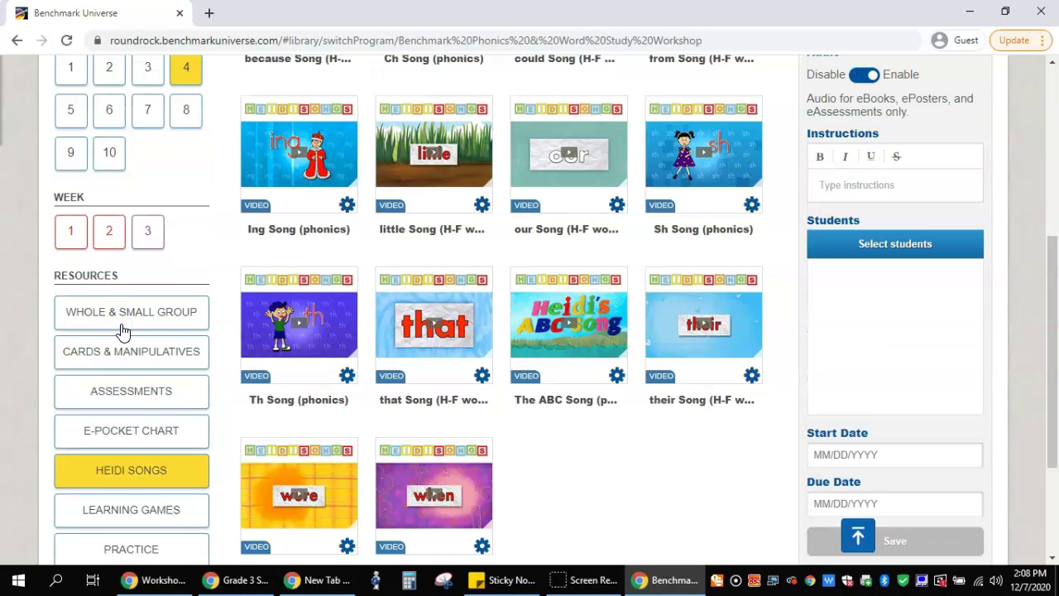
mouse_move(329, 339)
left_mouse_down()
mouse_move(935, 170)
mouse_move(816, 224)
mouse_move(355, 302)
mouse_move(330, 334)
left_mouse_up()
left_click(190, 470)
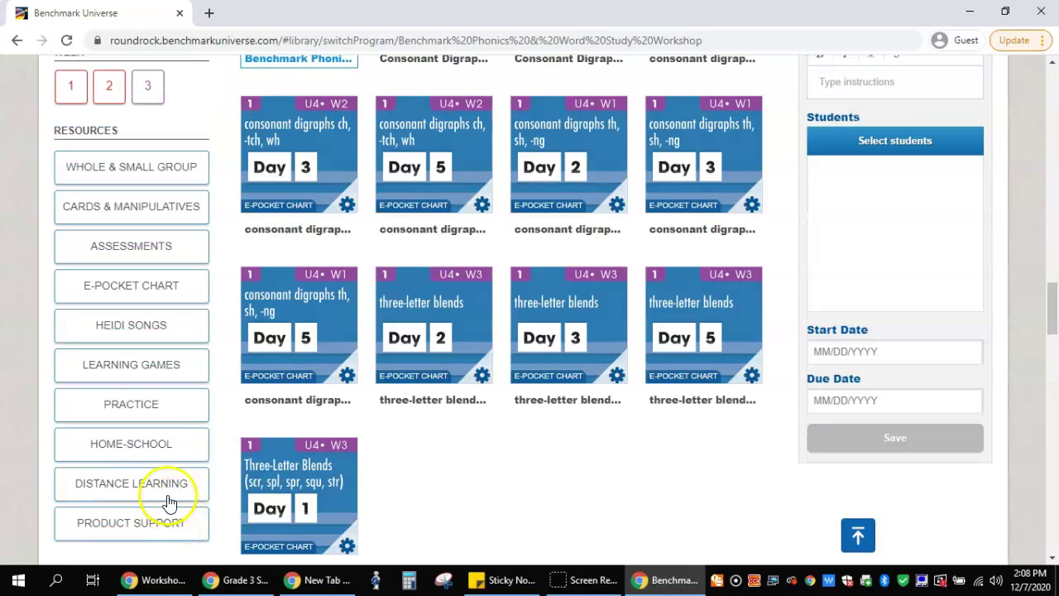
- Filter the Grade 1 Unit 4 resources by Learning Games and browse the interactive games
left_click(142, 369)
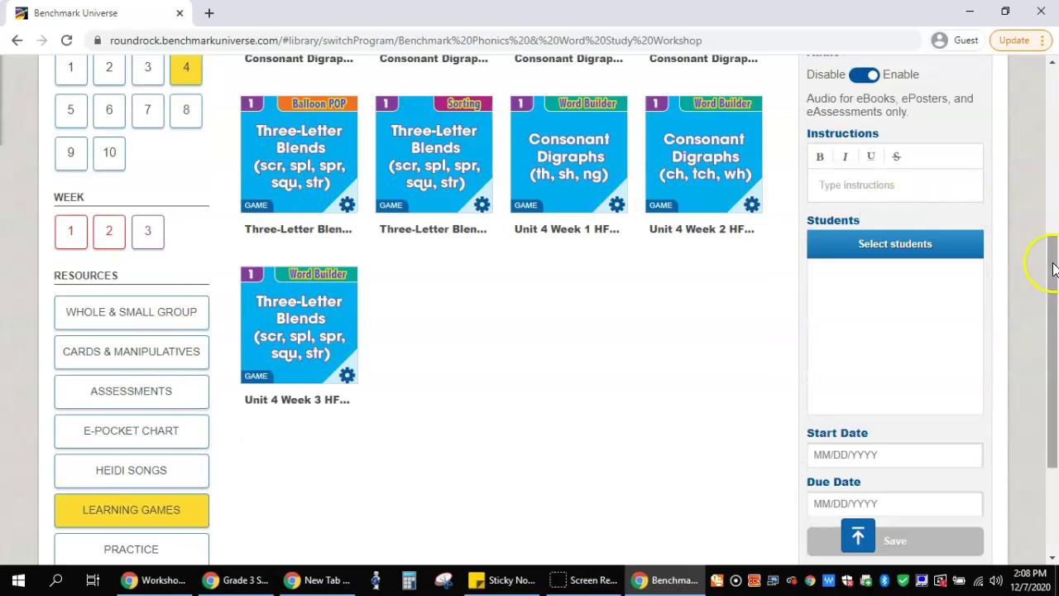
left_click_drag(1053, 253, 1048, 143)
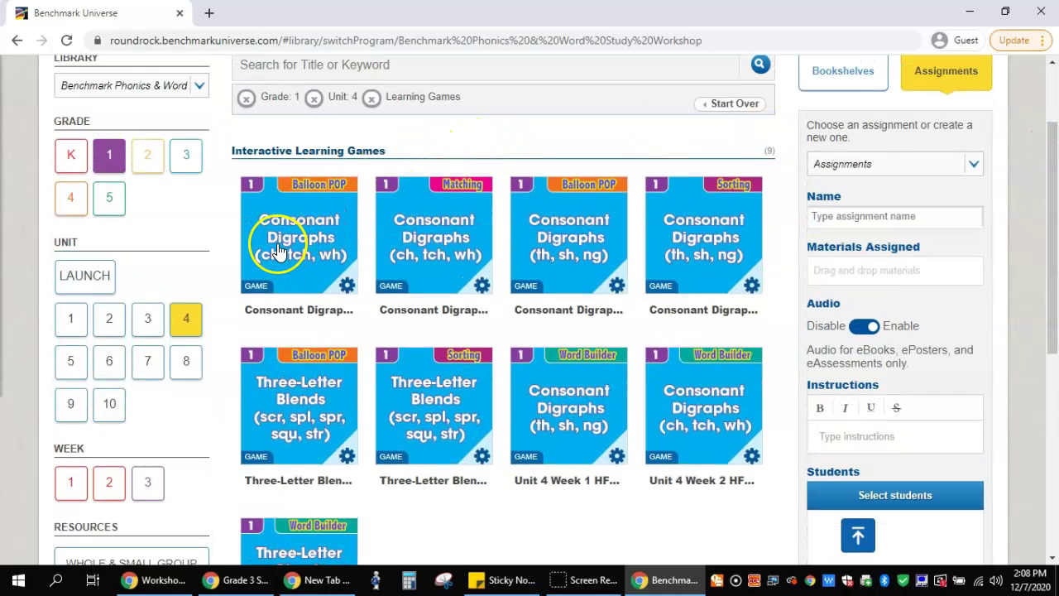
mouse_move(290, 240)
left_mouse_down()
mouse_move(925, 235)
mouse_move(347, 240)
mouse_move(298, 257)
left_mouse_up()
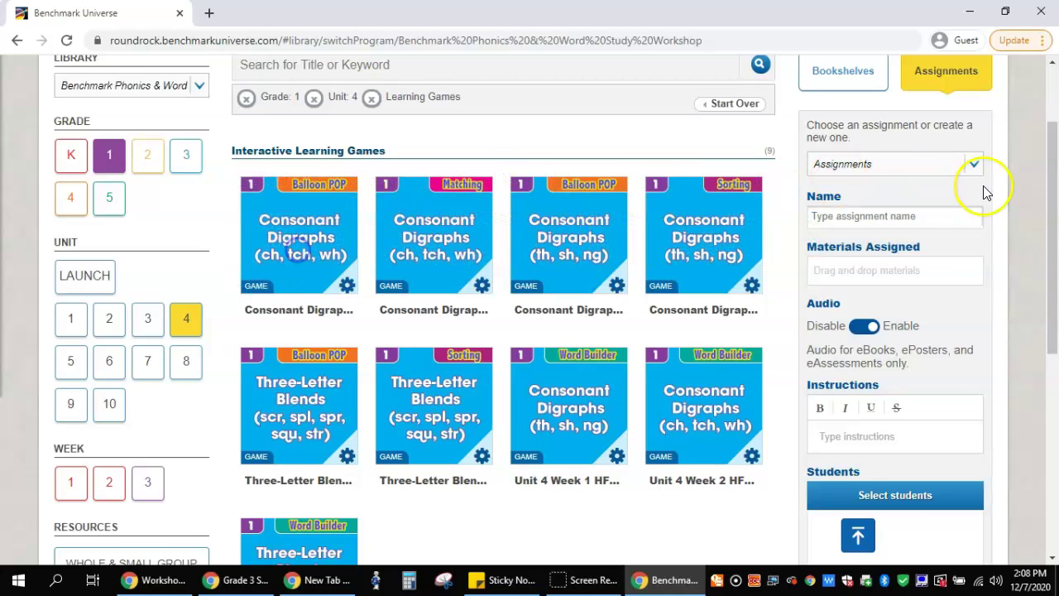
left_click(1054, 207)
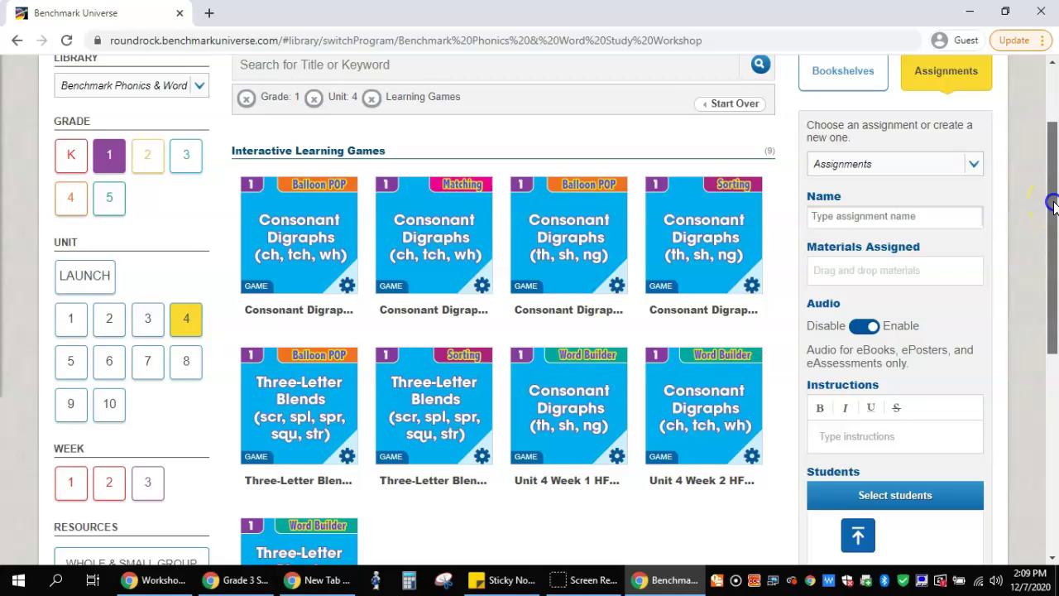
left_click_drag(1054, 207, 1047, 198)
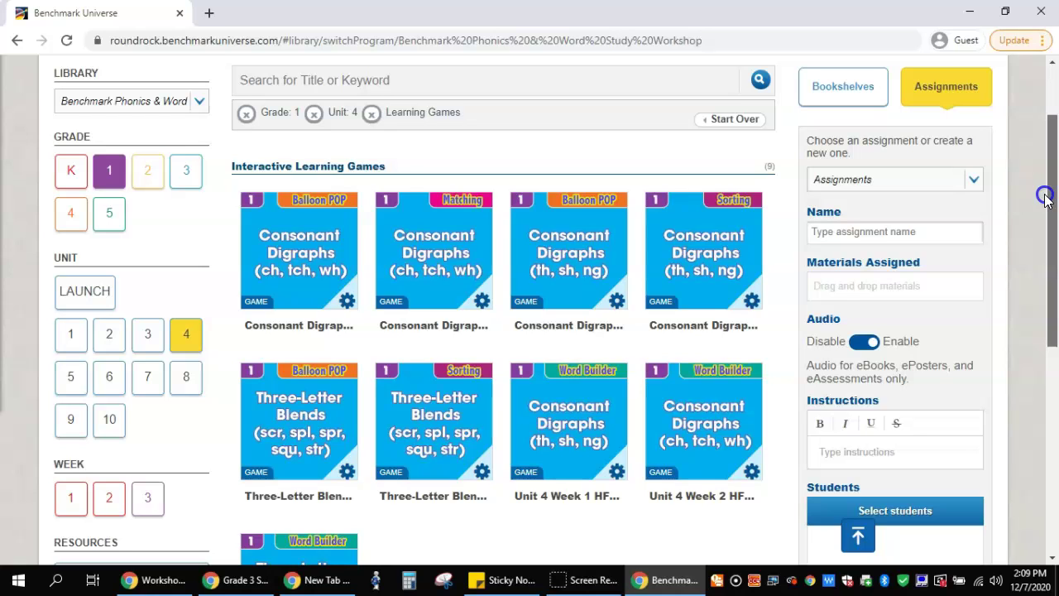
left_click_drag(1045, 199, 1045, 199)
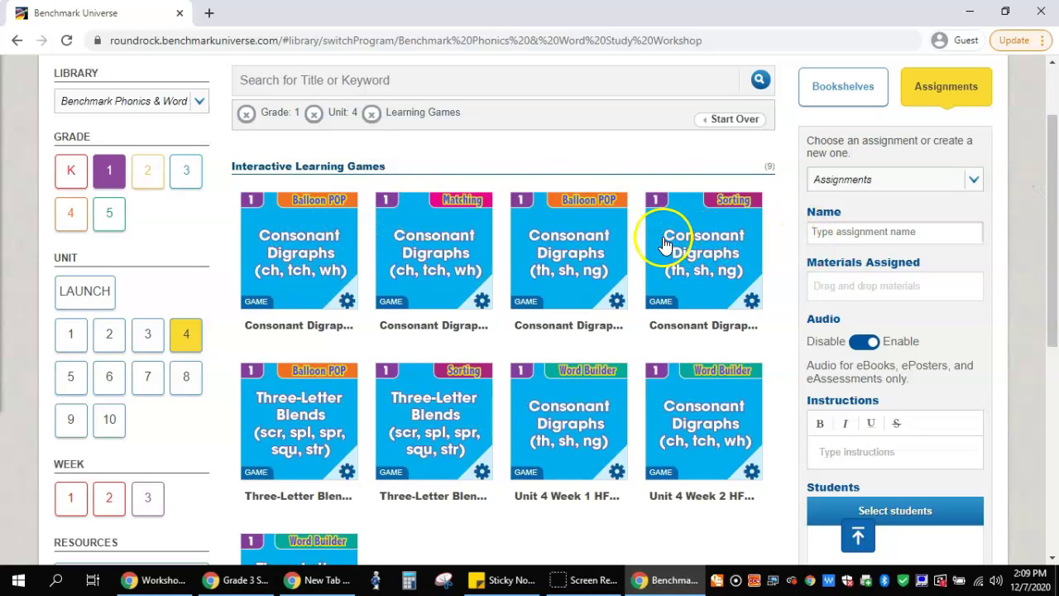
- Add the Distance Learning resource filter and look over the weekly Unit 4 activity e-books alongside the games
left_click_drag(1052, 189, 1052, 384)
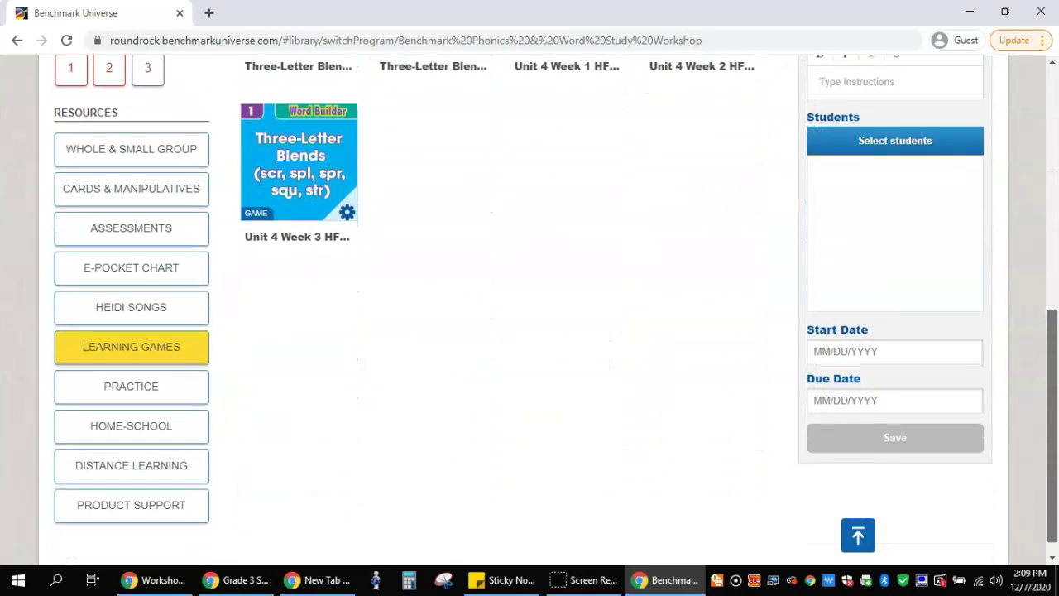
left_click(125, 468)
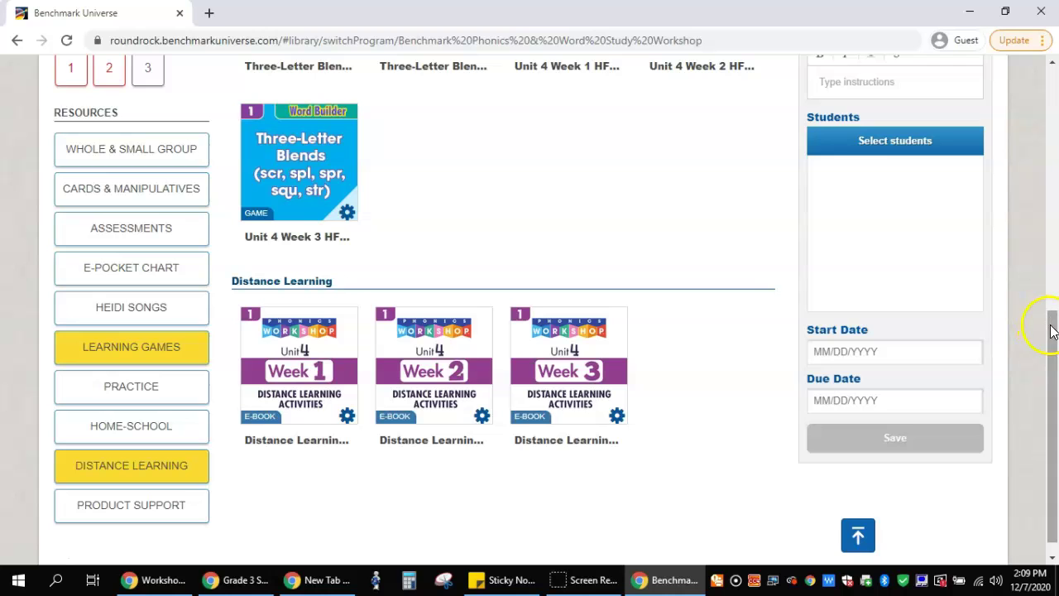
mouse_move(433, 350)
left_mouse_down()
mouse_move(518, 315)
mouse_move(923, 248)
mouse_move(925, 217)
mouse_move(471, 316)
mouse_move(437, 346)
left_mouse_up()
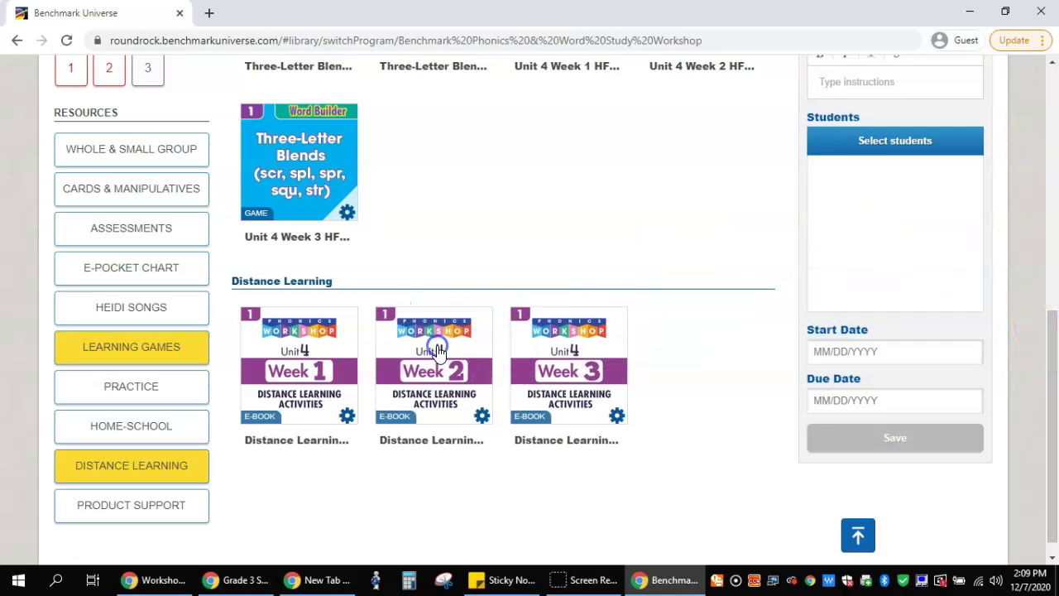
left_click_drag(1051, 323, 1045, 213)
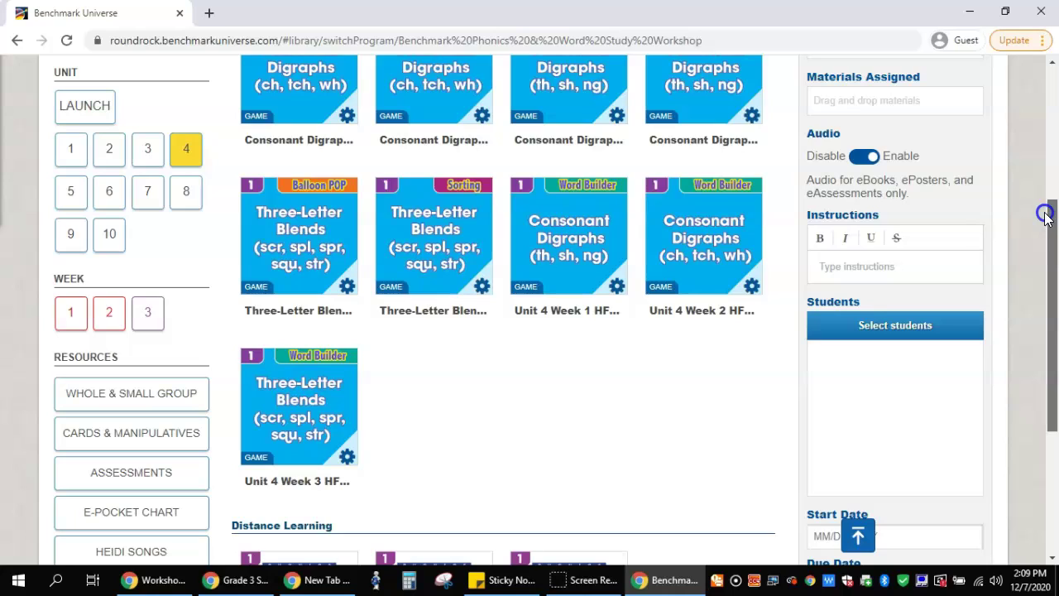
left_click_drag(1045, 215, 1045, 213)
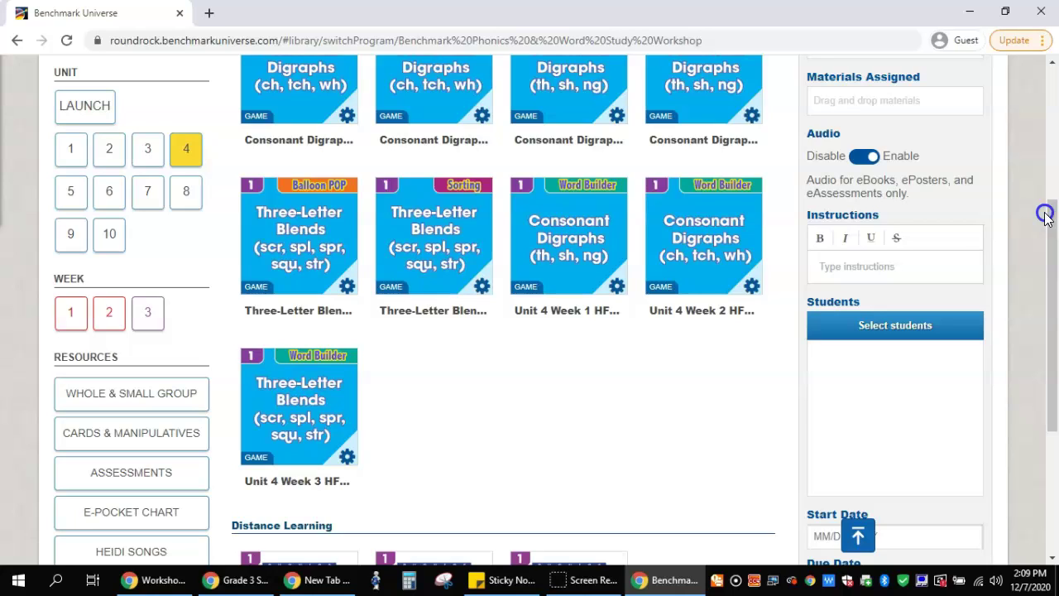